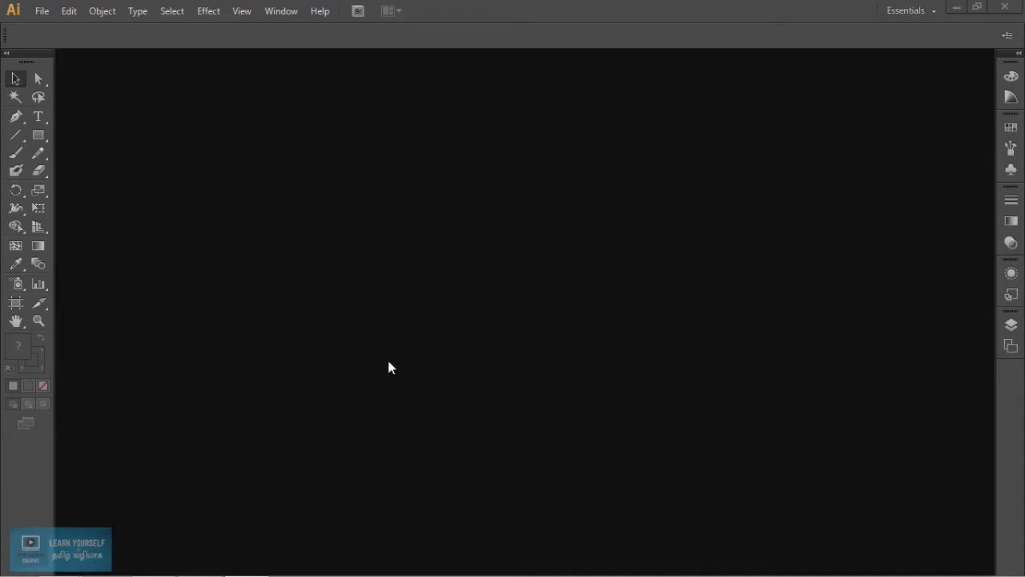
- Start a new document with the Print profile, giving a Letter page of 612 × 792 pt
left_click(44, 14)
left_click(35, 27)
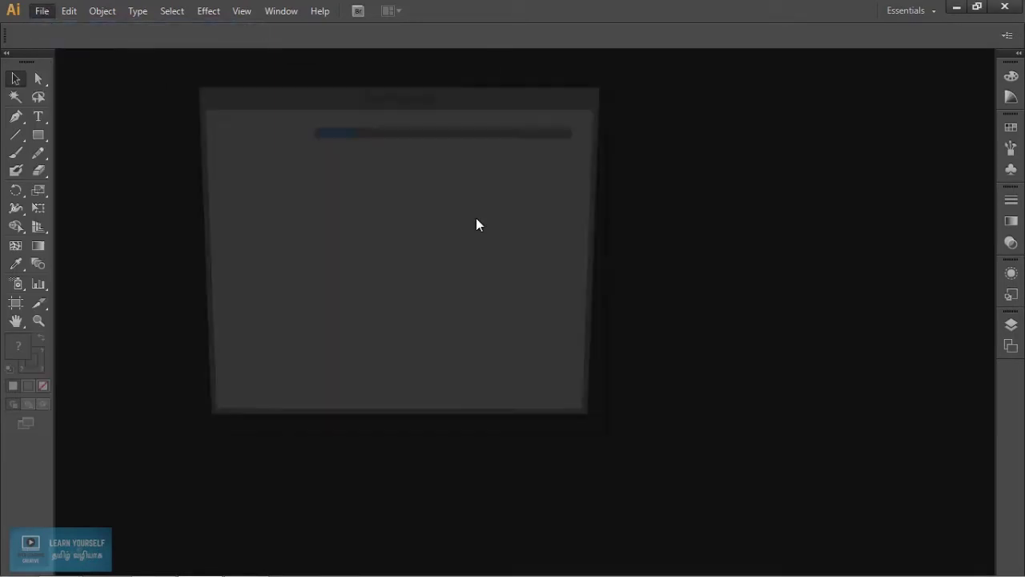
left_click_drag(332, 98, 480, 137)
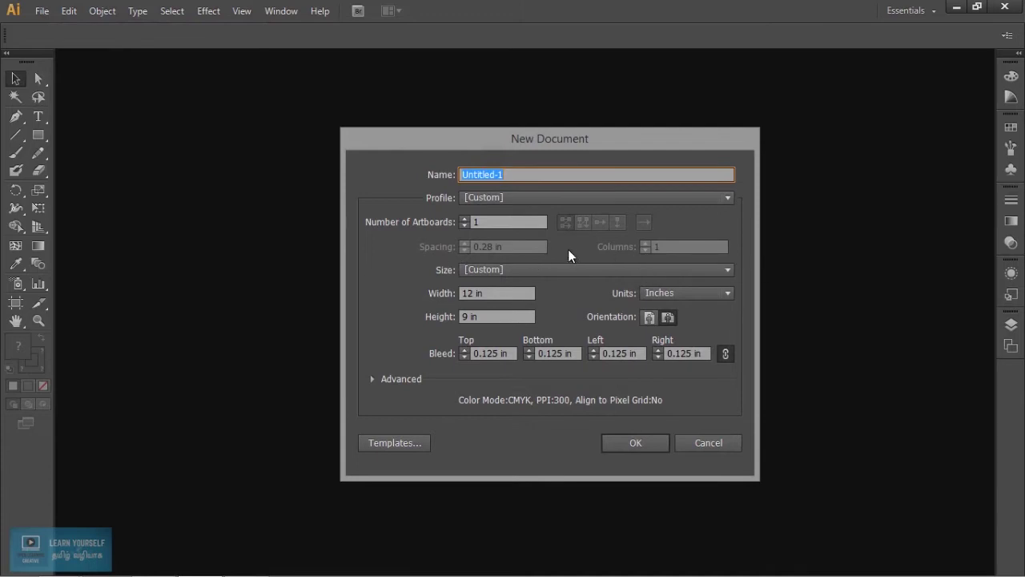
left_click(568, 197)
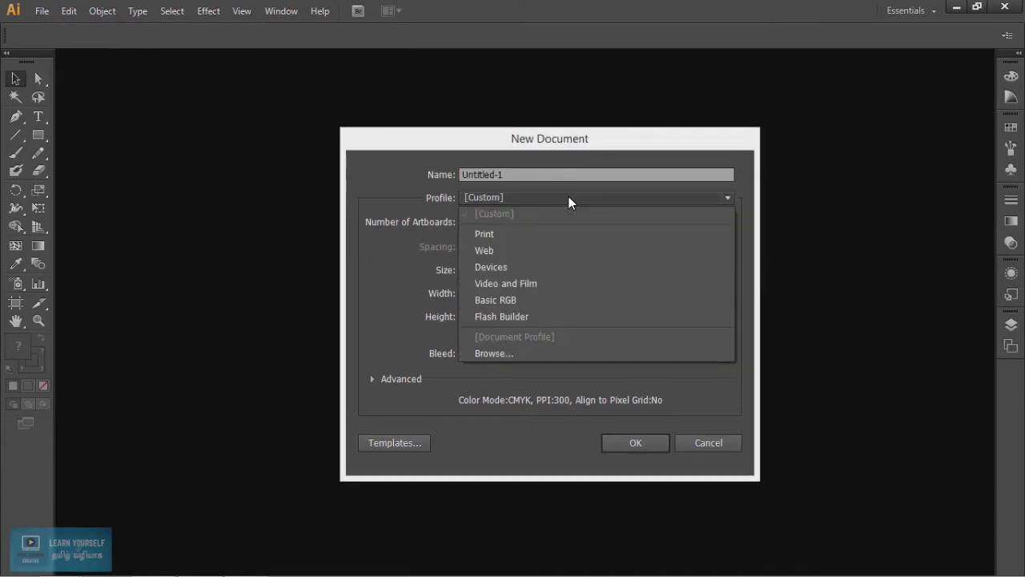
left_click(572, 243)
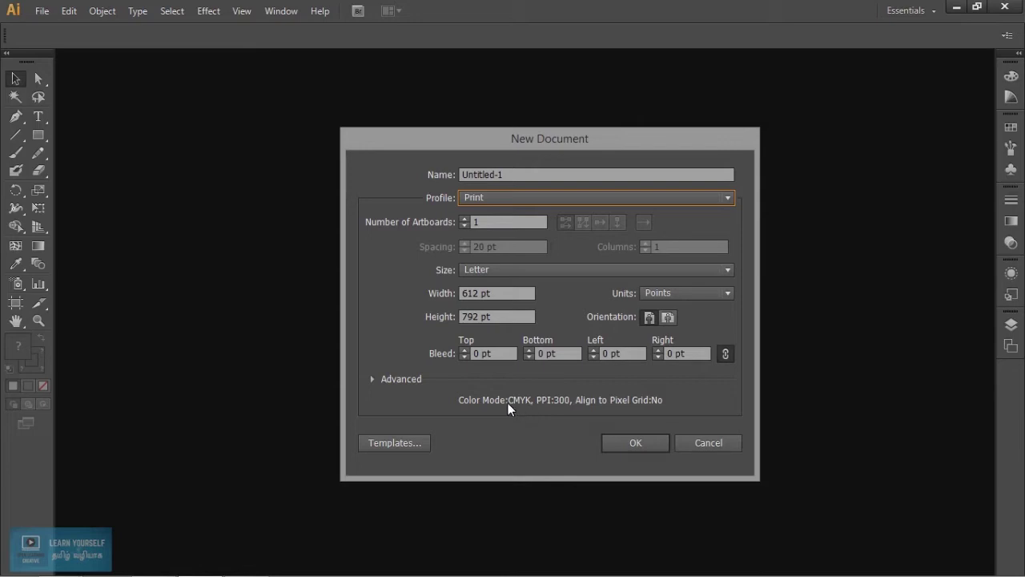
left_click(373, 378)
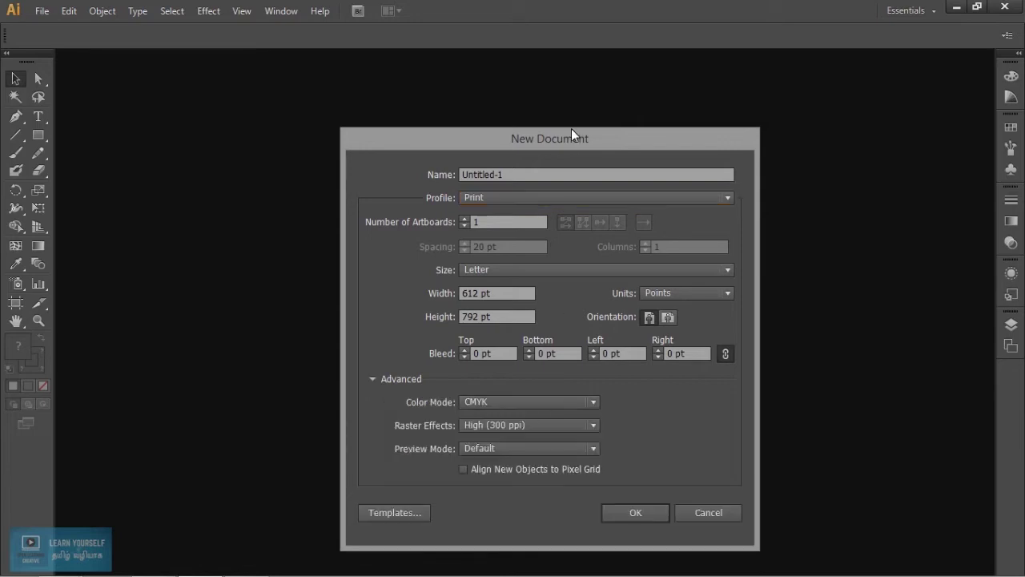
left_click_drag(560, 139, 548, 89)
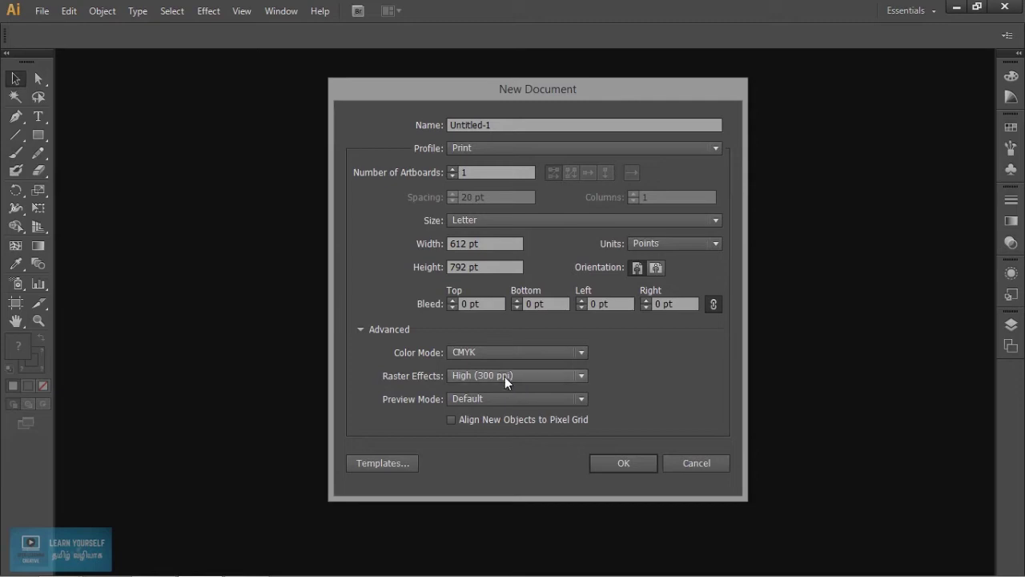
left_click(504, 352)
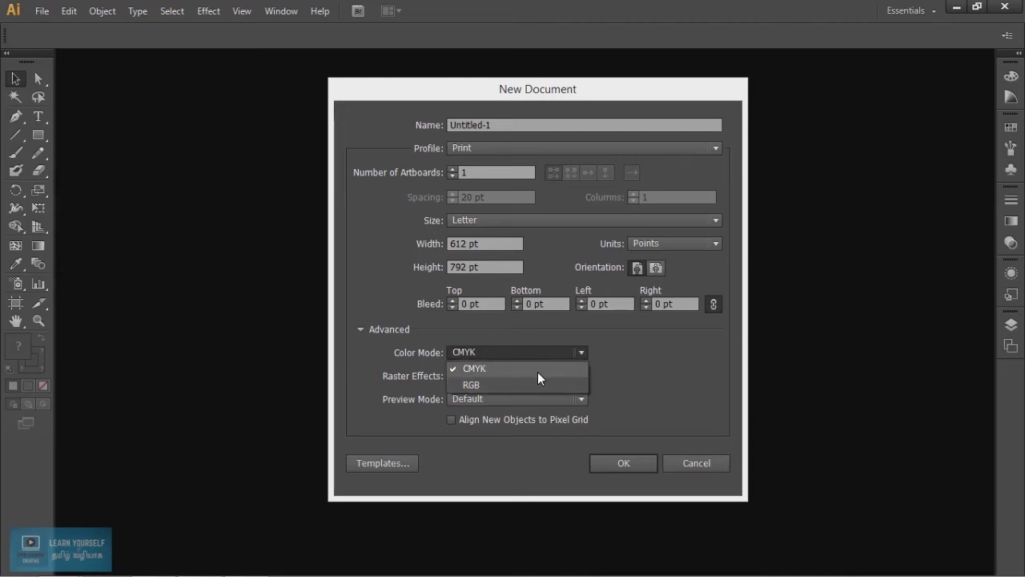
left_click(674, 346)
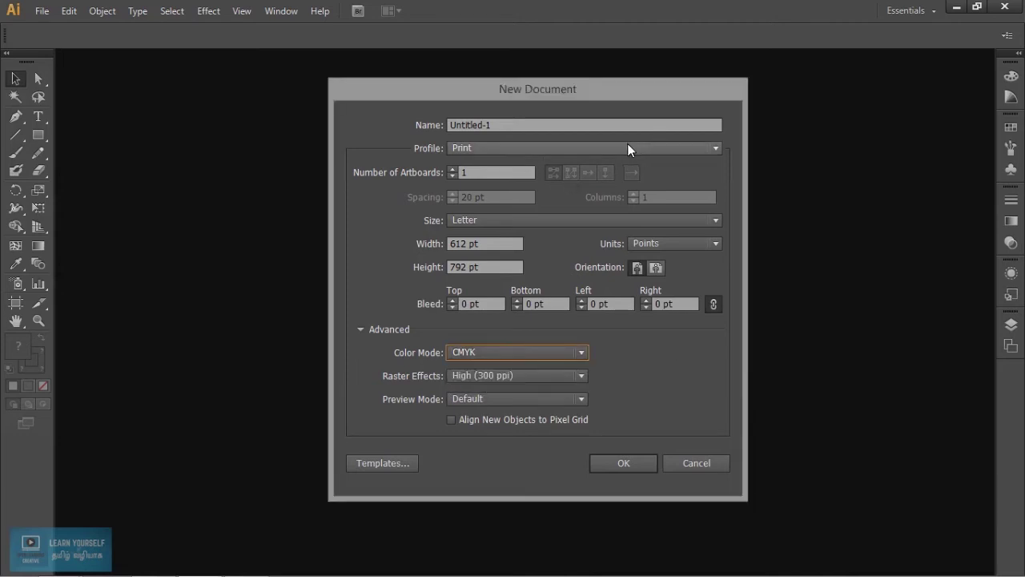
left_click(360, 327)
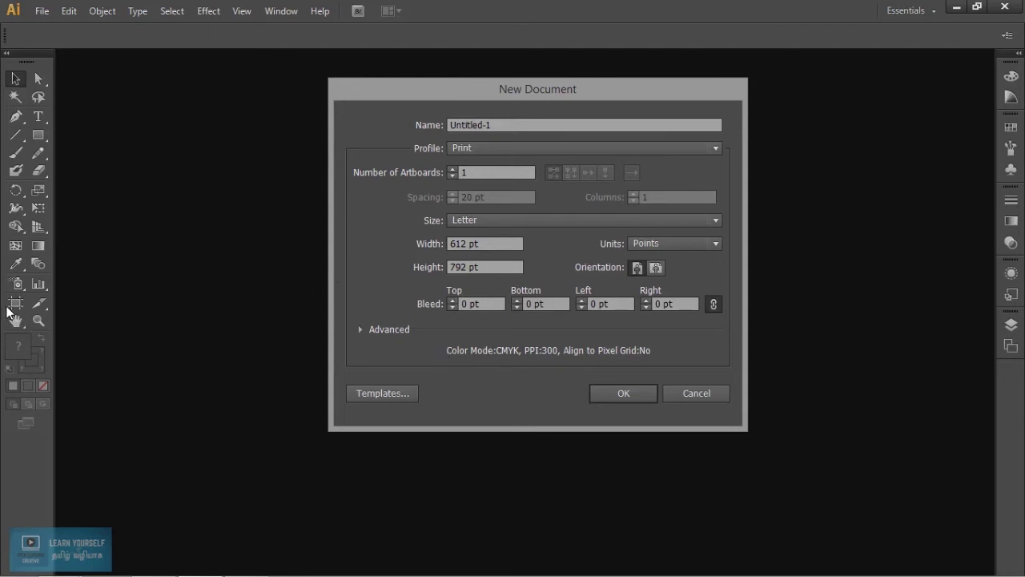
- Keep the Letter page size and switch the document units to Inches, so it reads 8.5 × 11 in
left_click(554, 220)
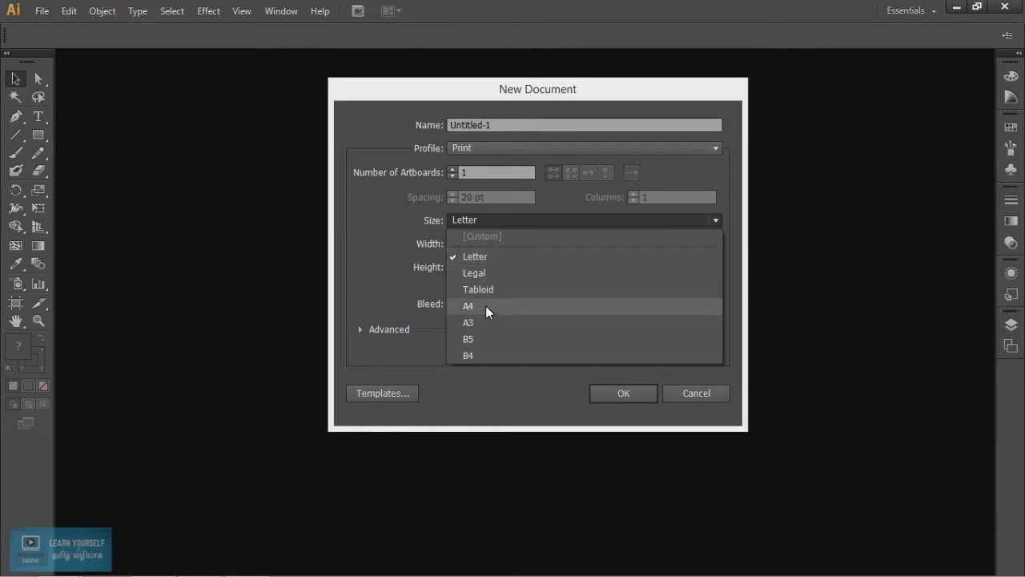
left_click(505, 256)
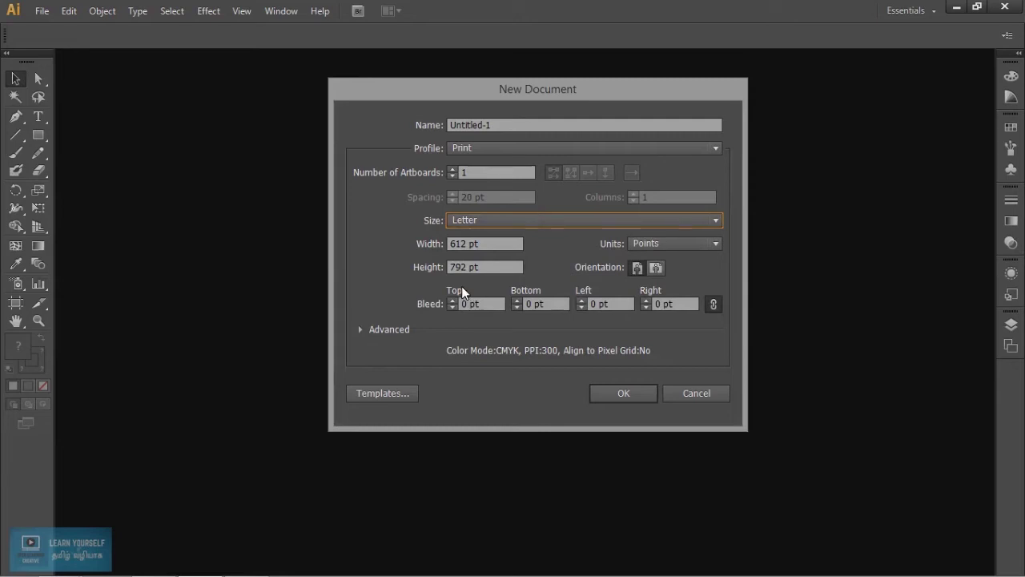
left_click(690, 241)
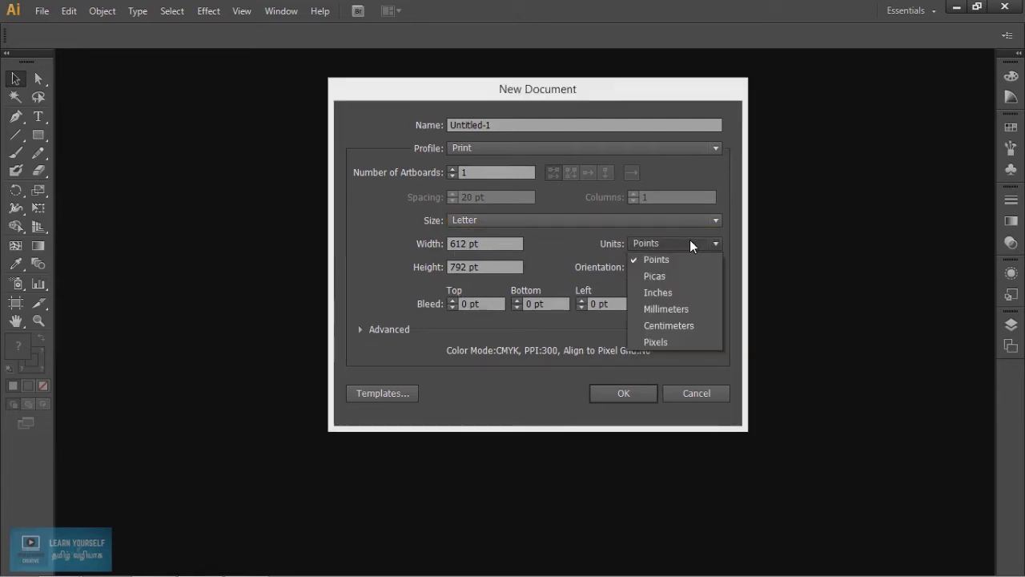
left_click(677, 294)
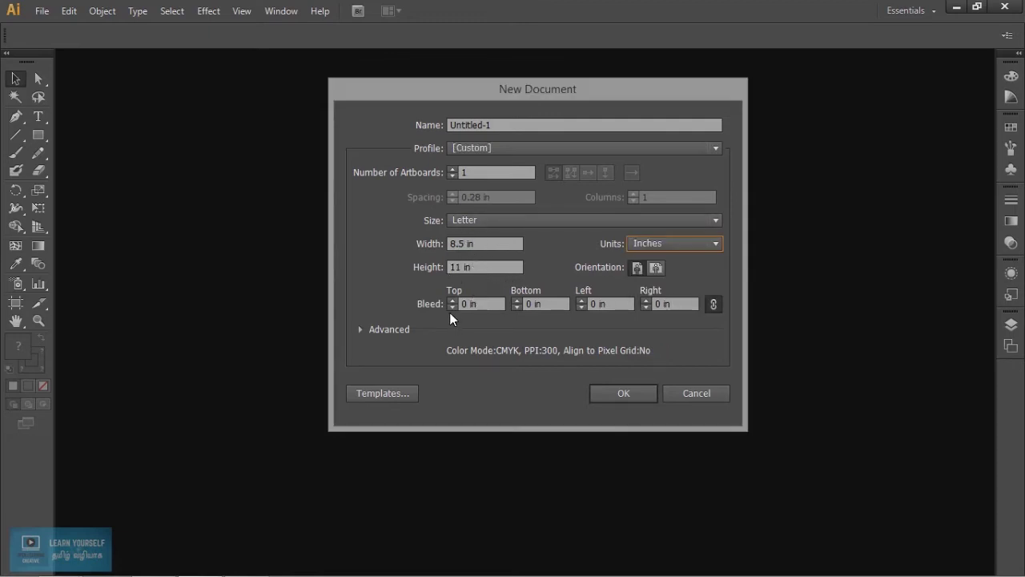
- Set a linked 0.125 in bleed on all four sides of the Letter page
left_click_drag(532, 88, 666, 113)
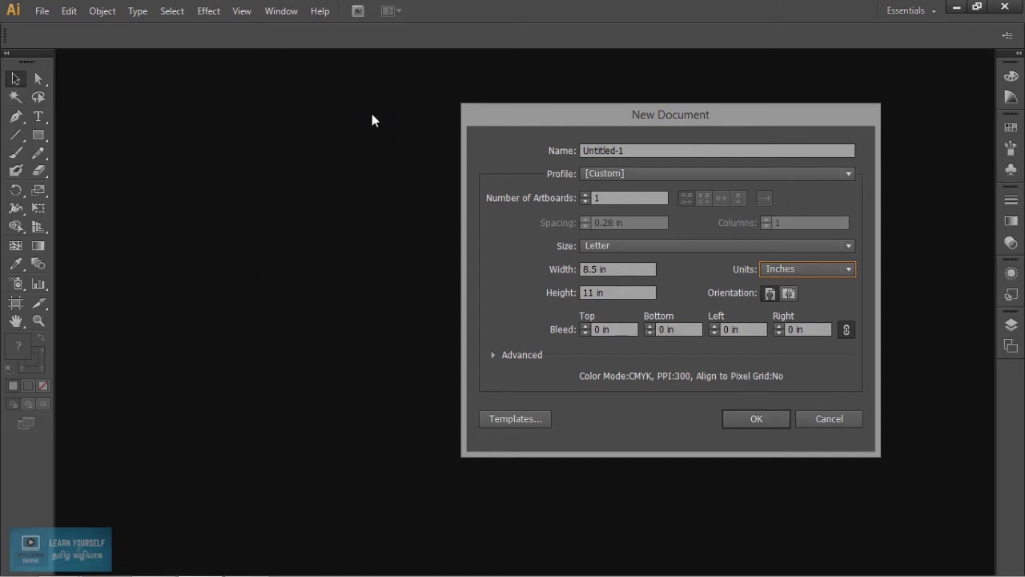
left_click_drag(505, 121, 365, 123)
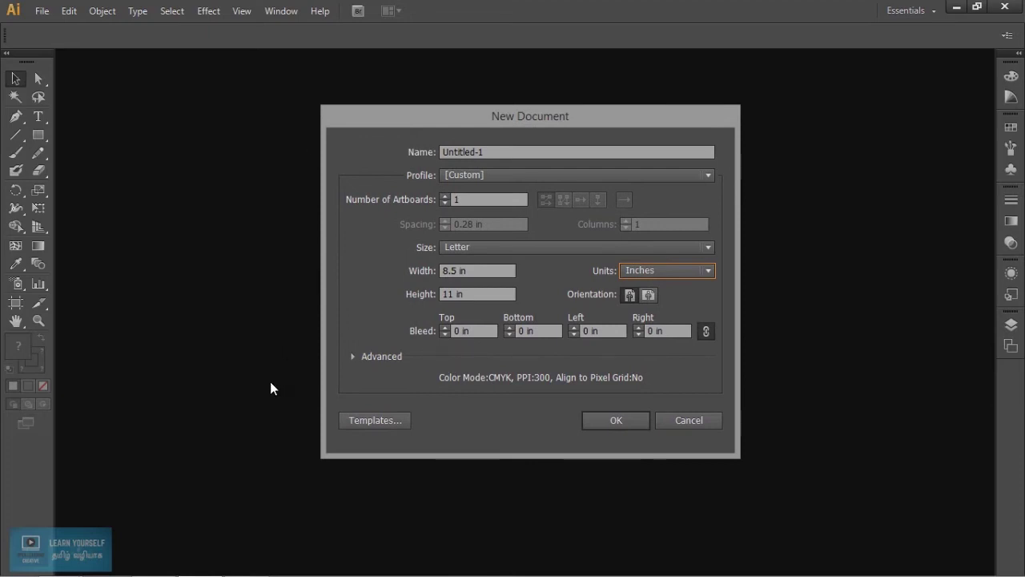
mouse_move(388, 119)
left_mouse_down()
mouse_move(525, 119)
mouse_move(388, 121)
left_mouse_up()
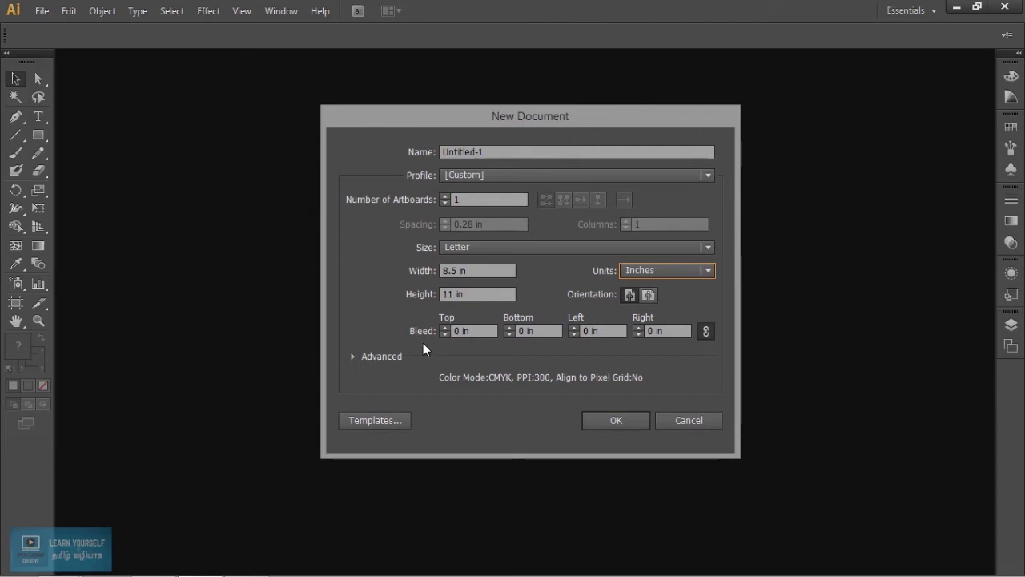
left_click(445, 327)
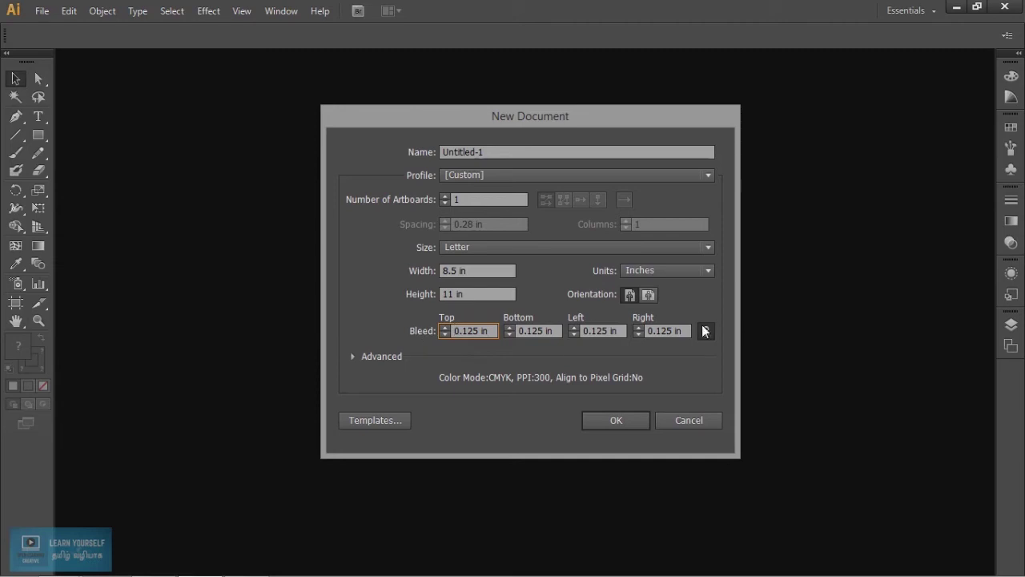
- Create the Letter CMYK document and zoom in on the artboard's top-left corner
left_click(615, 420)
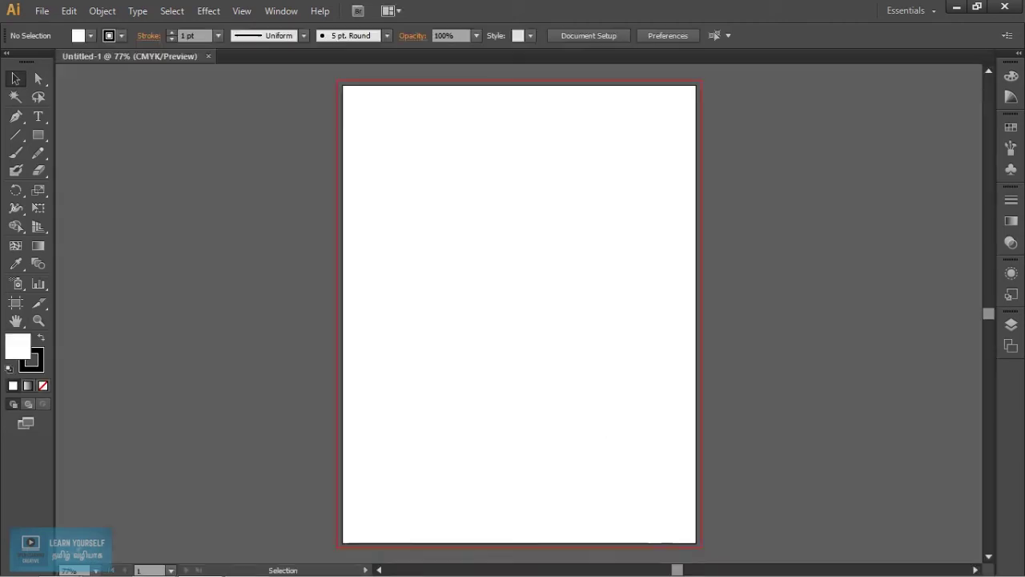
key("z")
left_click_drag(391, 128, 391, 128)
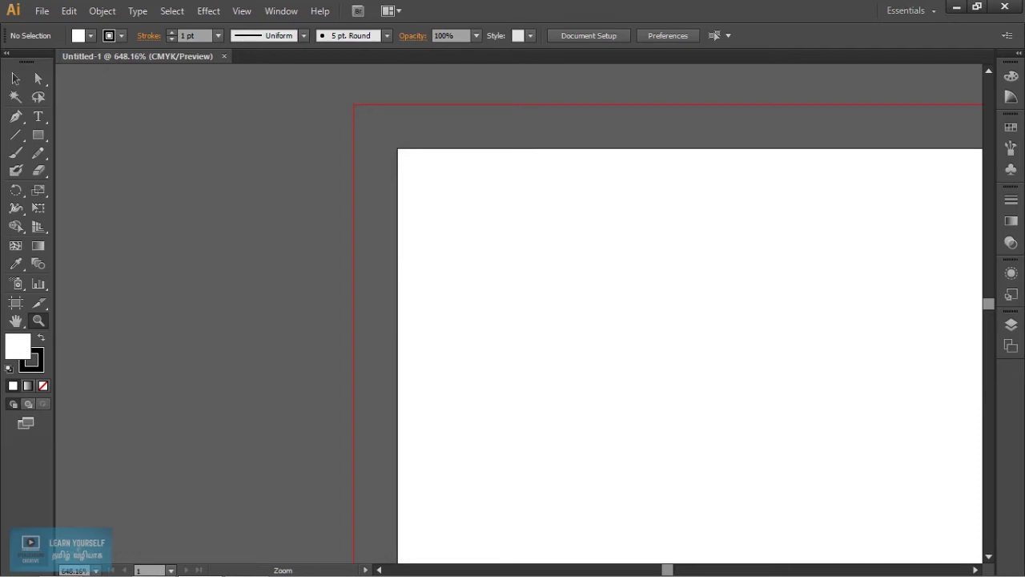
- Try zoom levels of 600%, 50% and 33.33%, ending at 100% actual size
type("600")
key("Return")
type("50")
key("Return")
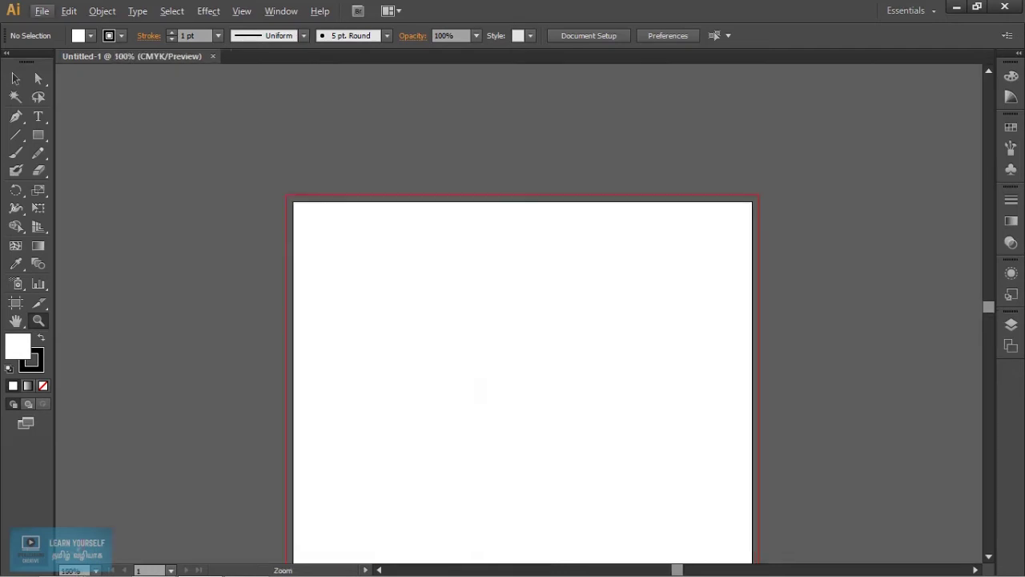
key("ctrl+minus")
key("ctrl+plus")
key("ctrl+plus")
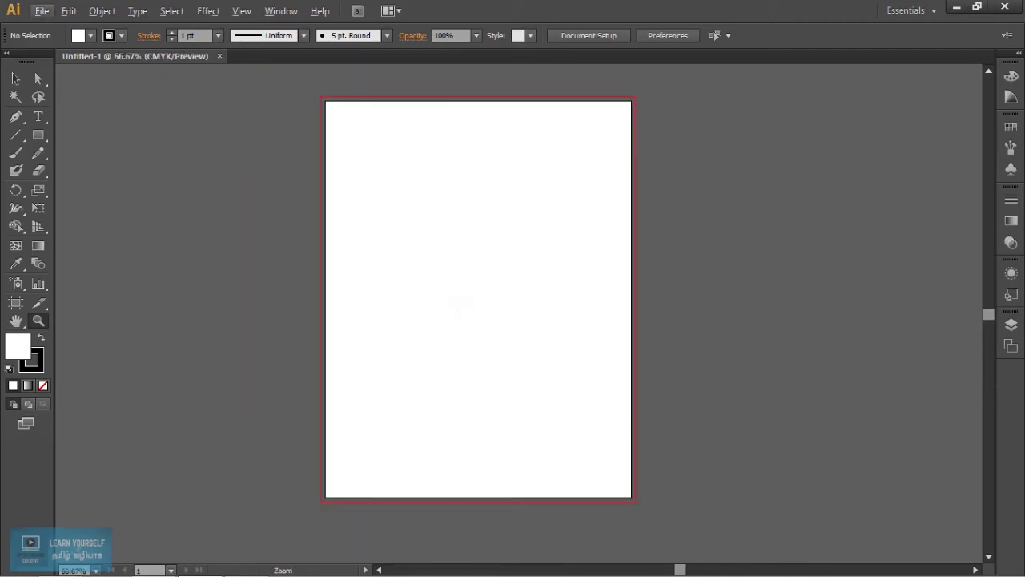
key("ctrl+plus")
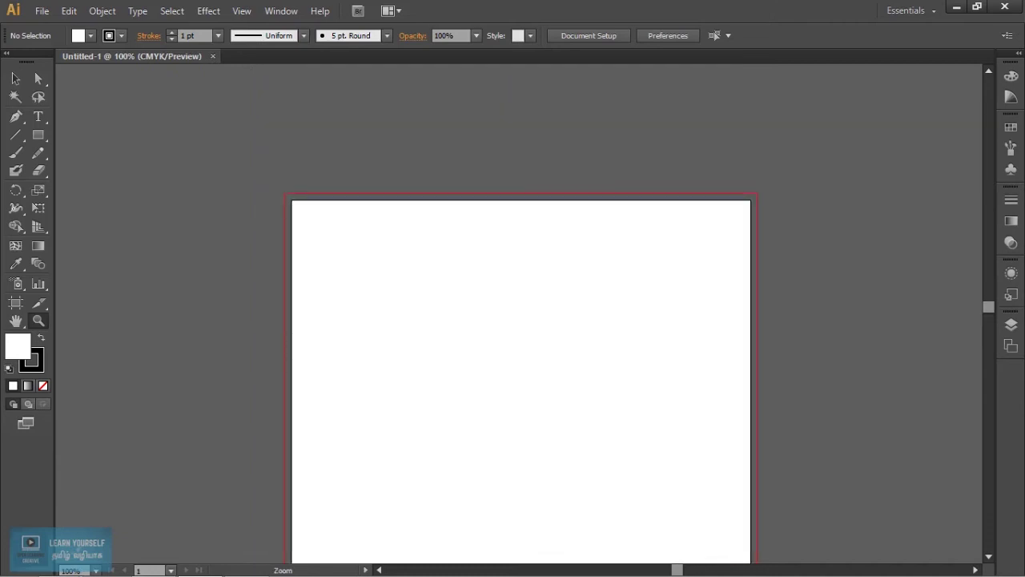
- Zoom in to 200% on the artboard's upper-left corner
scroll(513, 313, "down", 5)
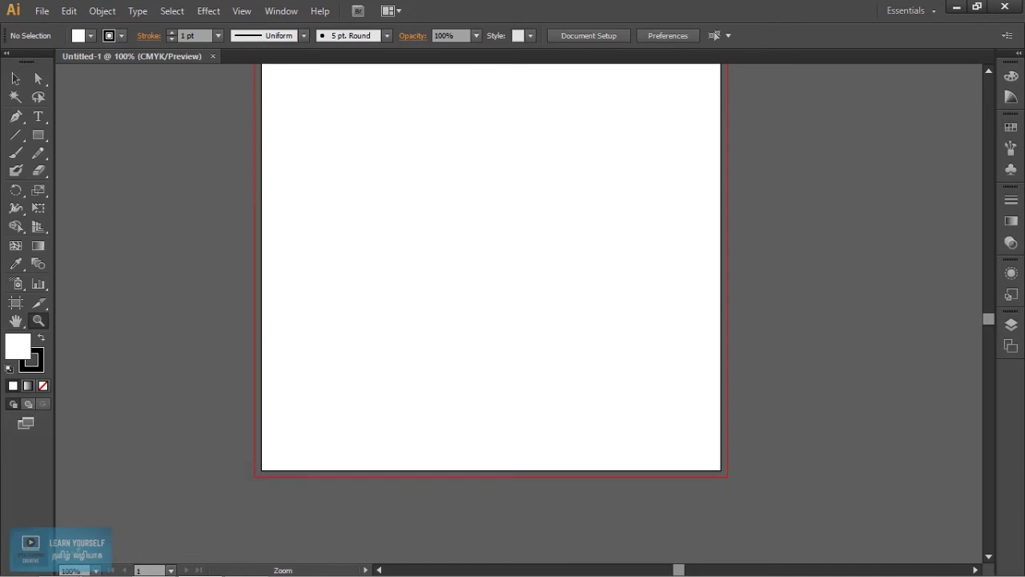
scroll(513, 312, "up", 3)
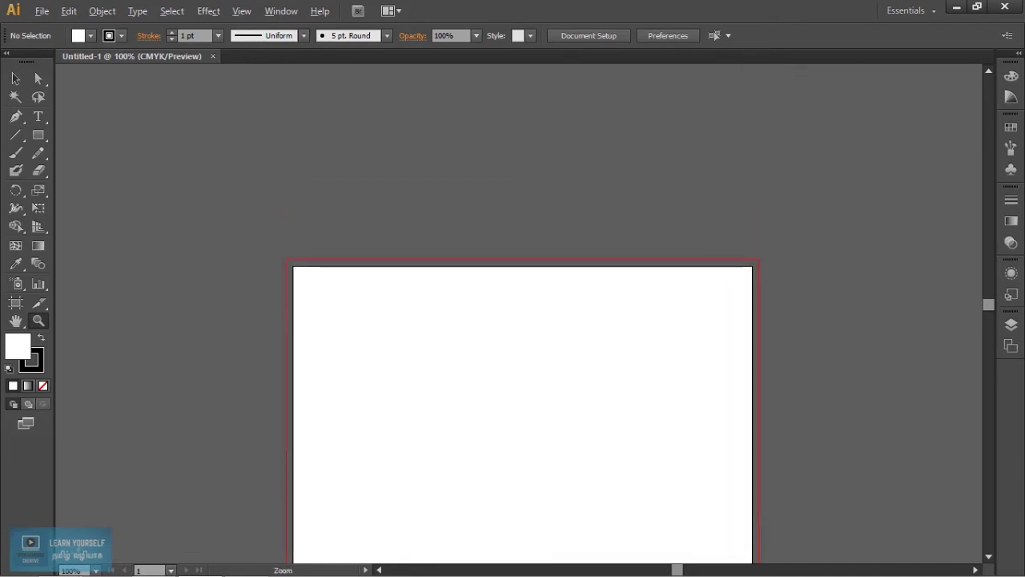
left_click(368, 351)
key("alt")
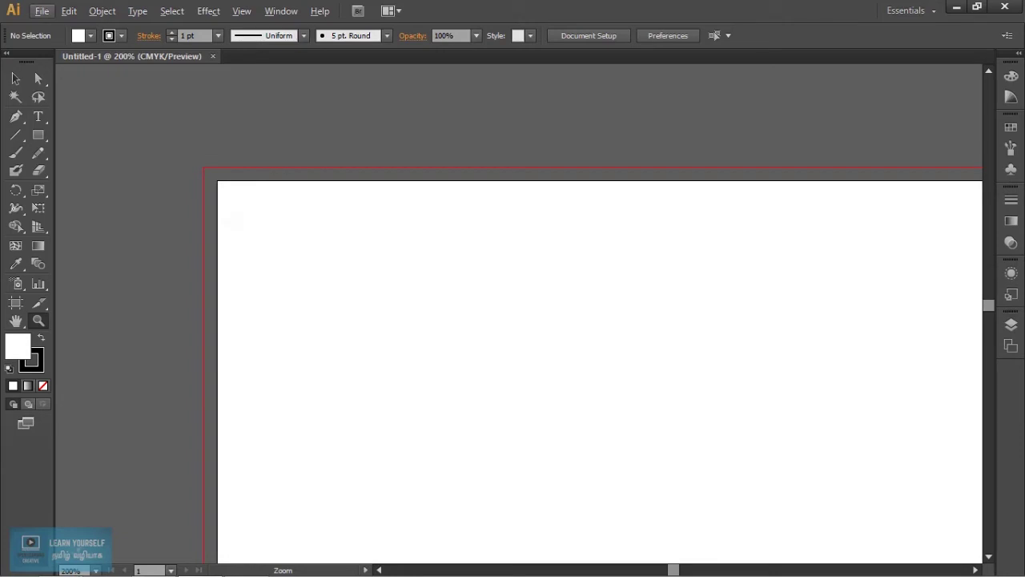
left_click(243, 12)
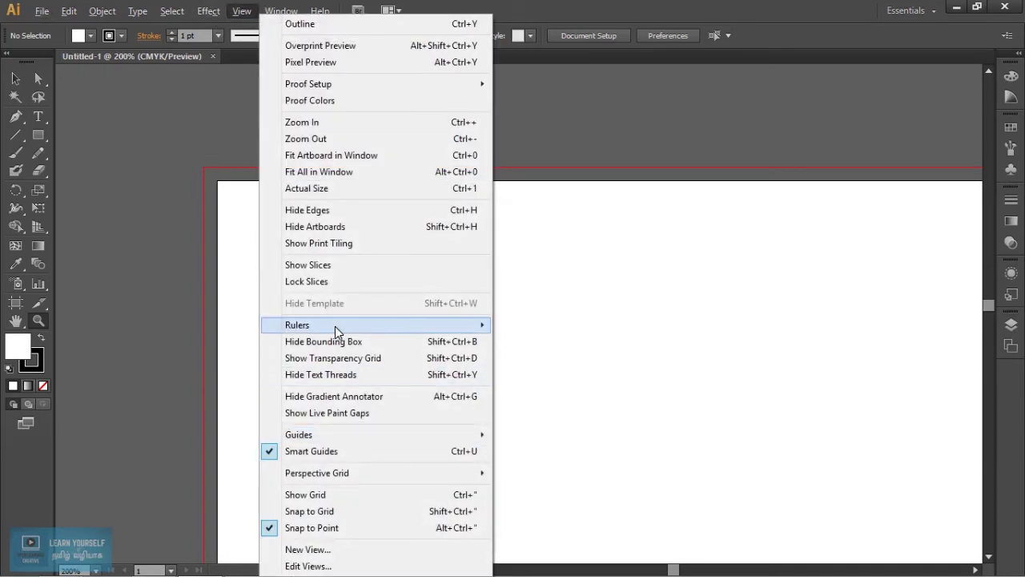
- Show the rulers, then drag one horizontal guide and one vertical guide just inside the page's top and left edges
mouse_move(321, 434)
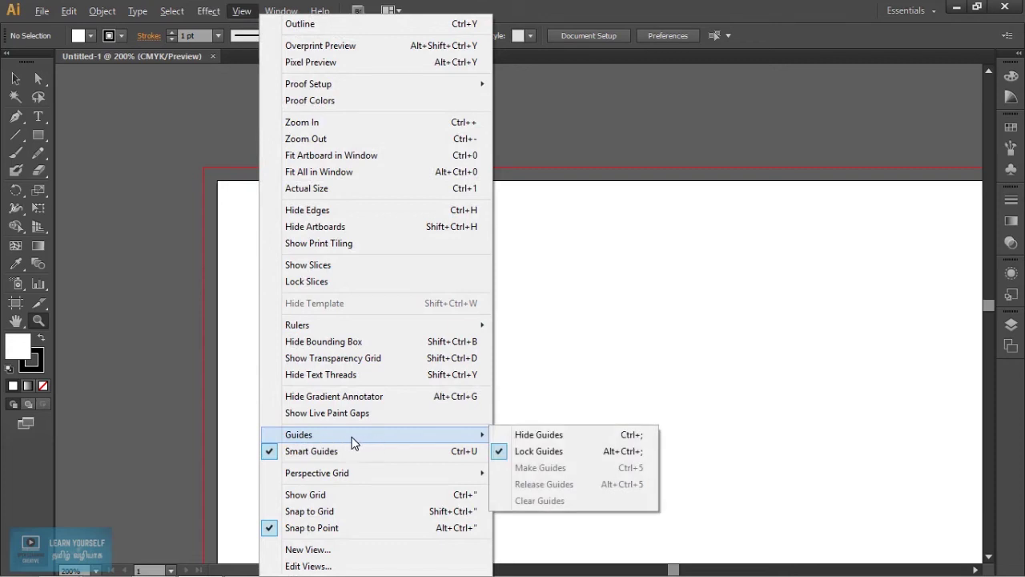
mouse_move(349, 443)
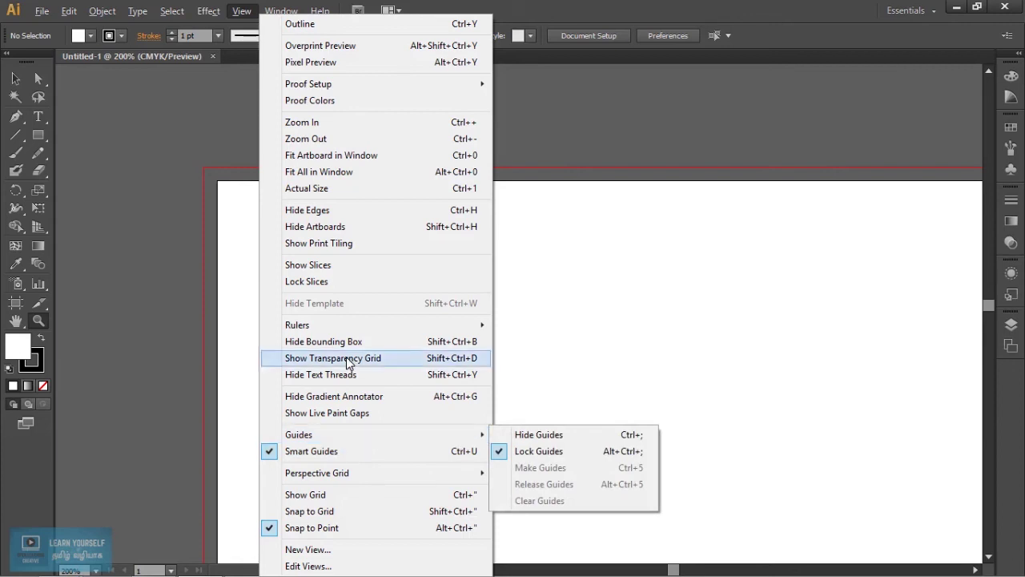
mouse_move(355, 325)
left_click(584, 325)
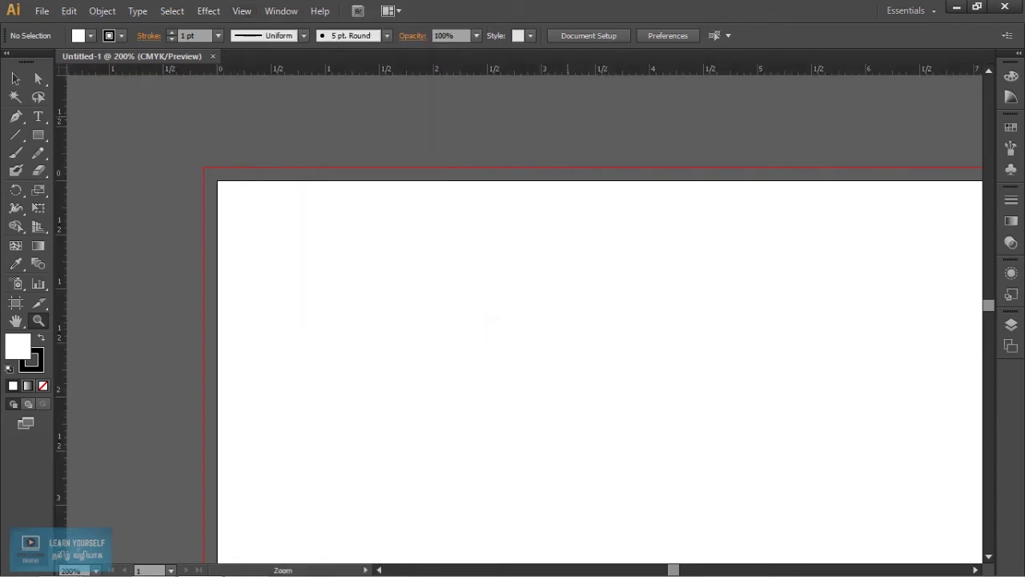
left_click_drag(556, 69, 548, 228)
left_click_drag(61, 200, 251, 201)
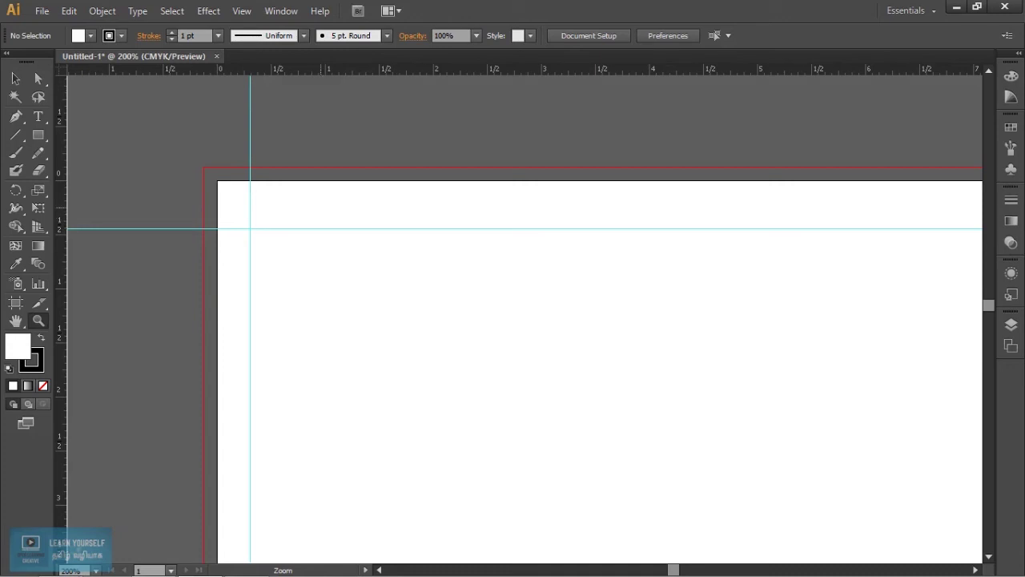
left_click(247, 12)
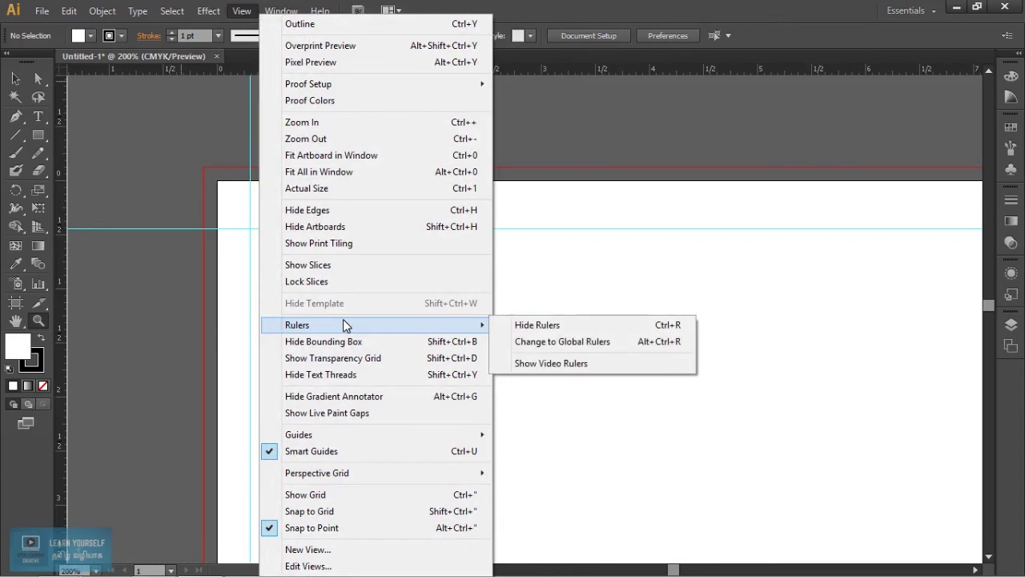
- Zoom in on the guides' crossing point, then use the Selection tool and zoom out to show the artboard top
mouse_move(327, 439)
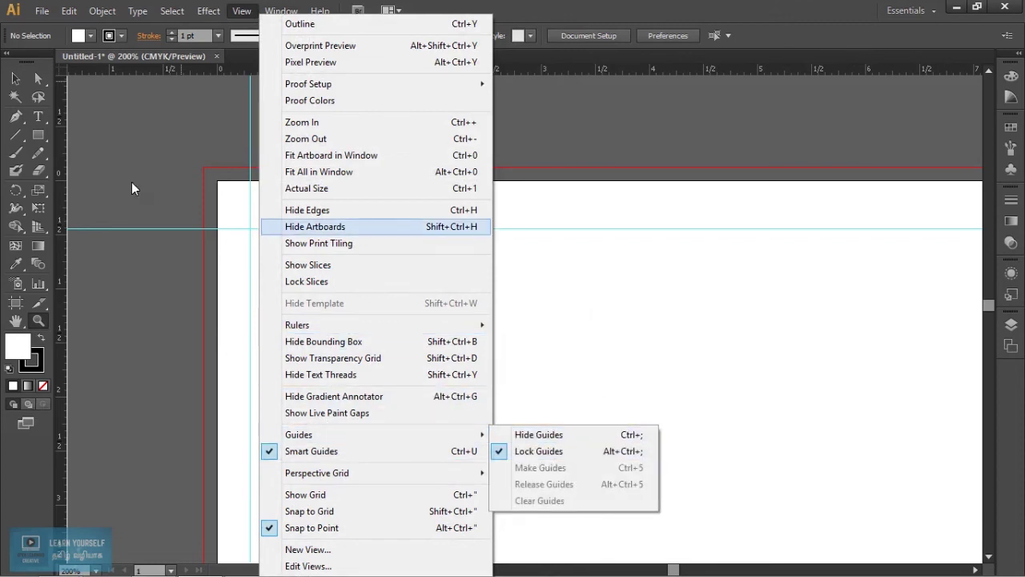
left_click(104, 120)
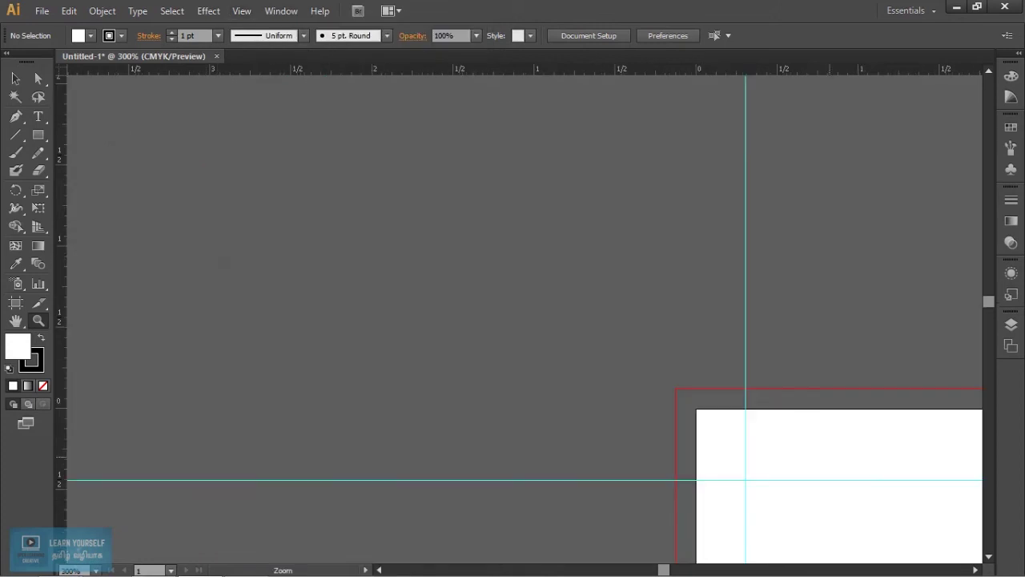
key("v")
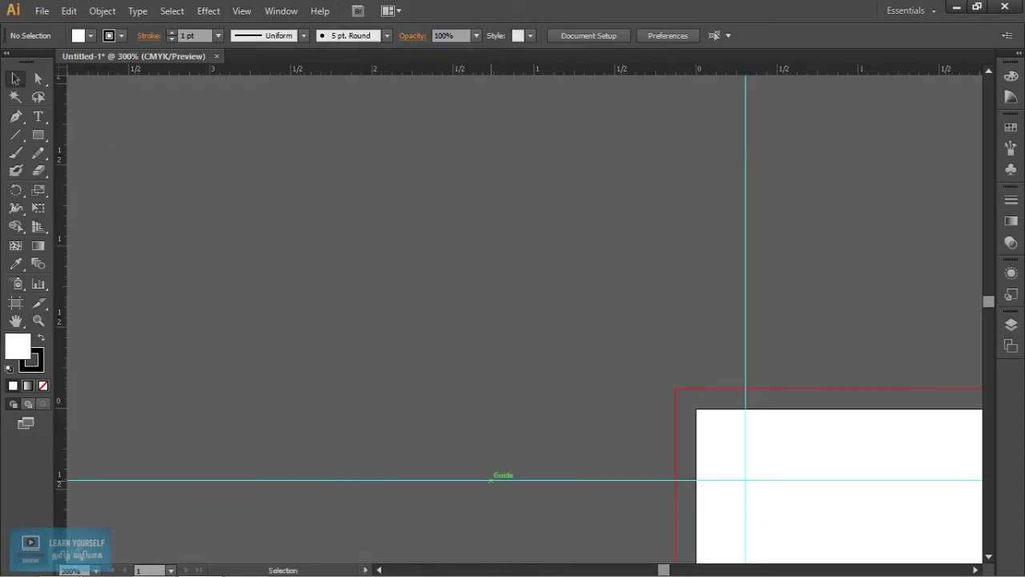
scroll(492, 478, "up", 1)
scroll(462, 280, "up", 1)
scroll(479, 342, "down", 6)
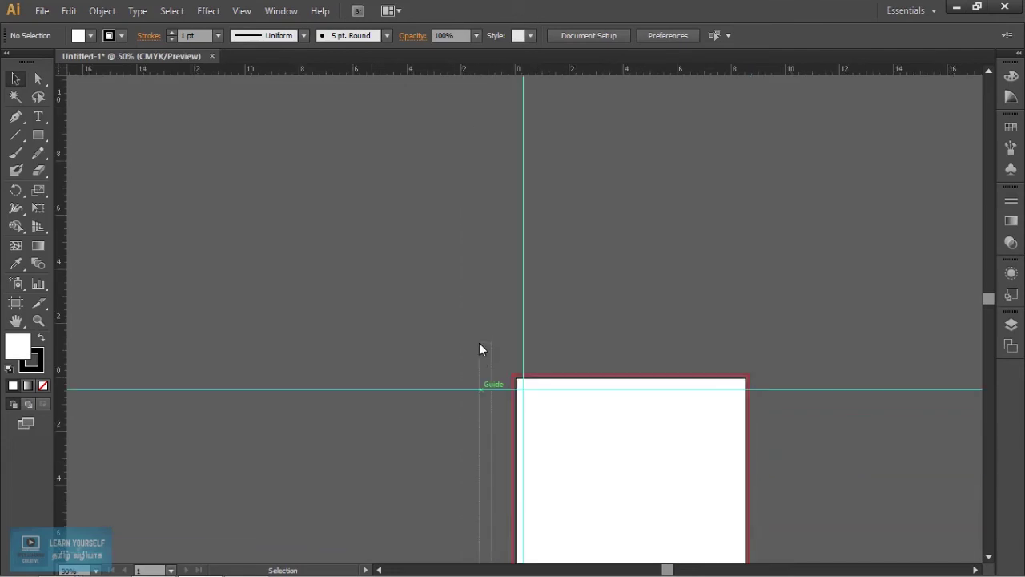
scroll(479, 351, "down", 1)
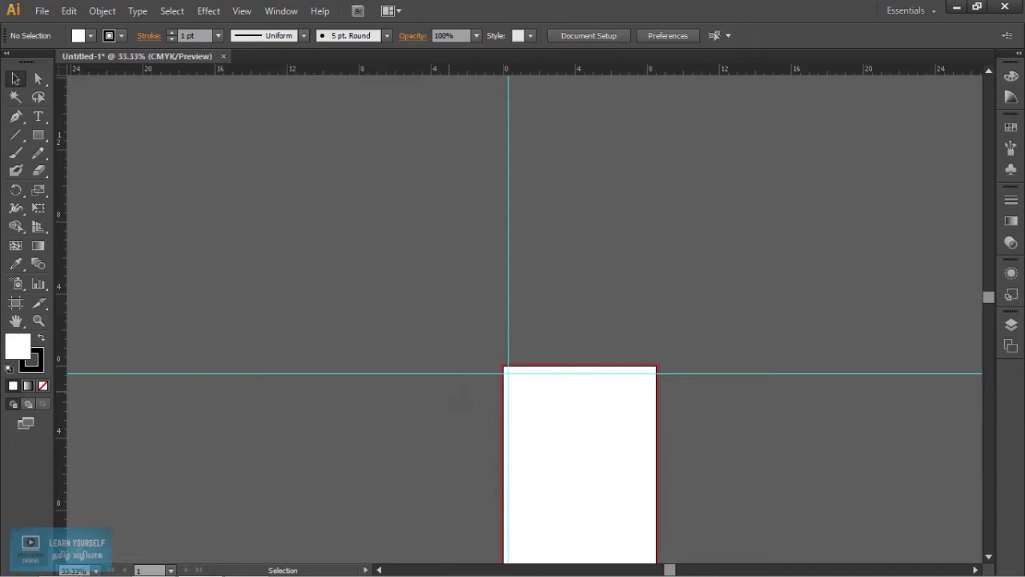
- Clear both the horizontal and vertical guides with View > Guides > Clear Guides
left_click(280, 13)
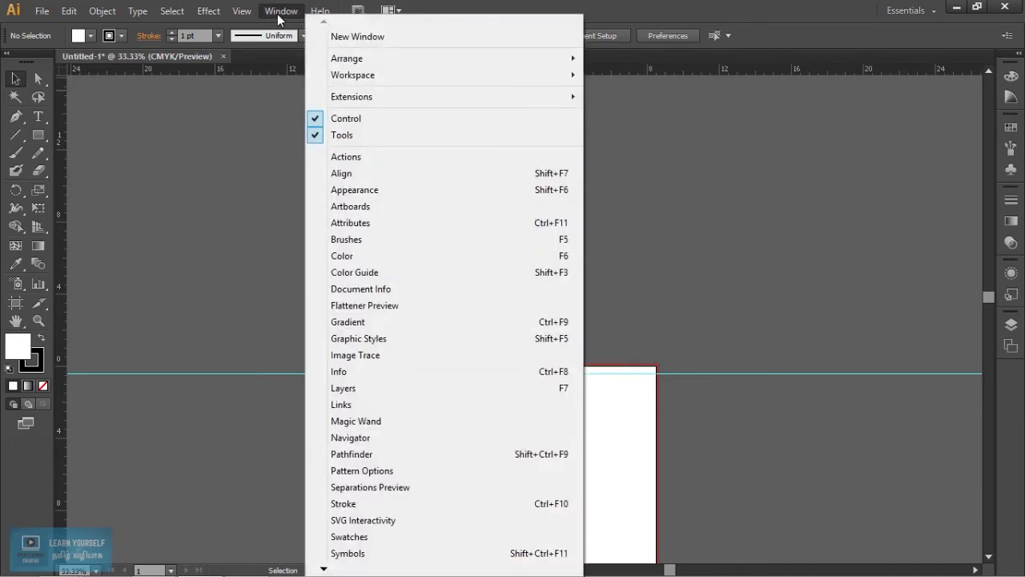
mouse_move(242, 13)
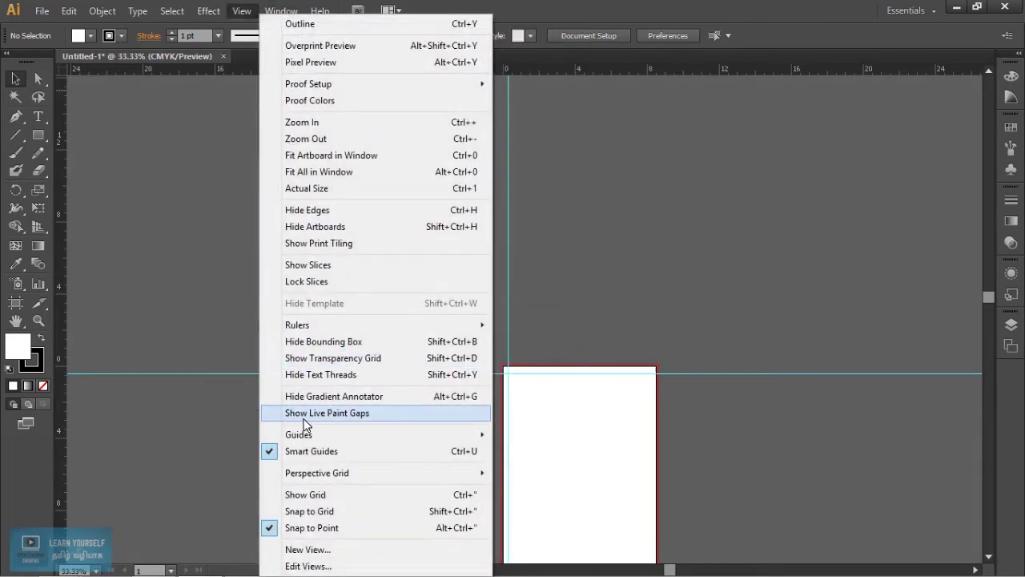
mouse_move(363, 330)
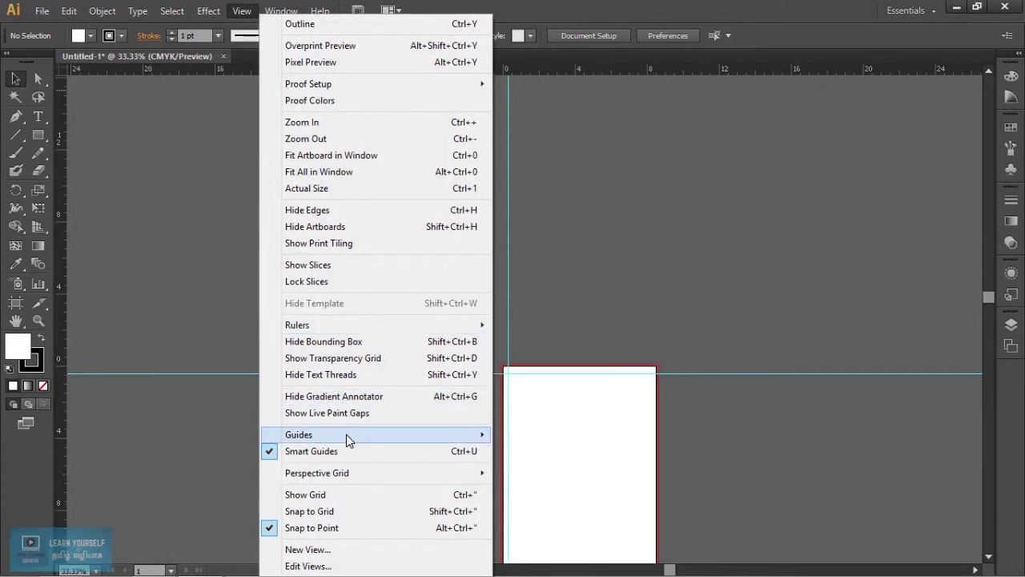
mouse_move(346, 435)
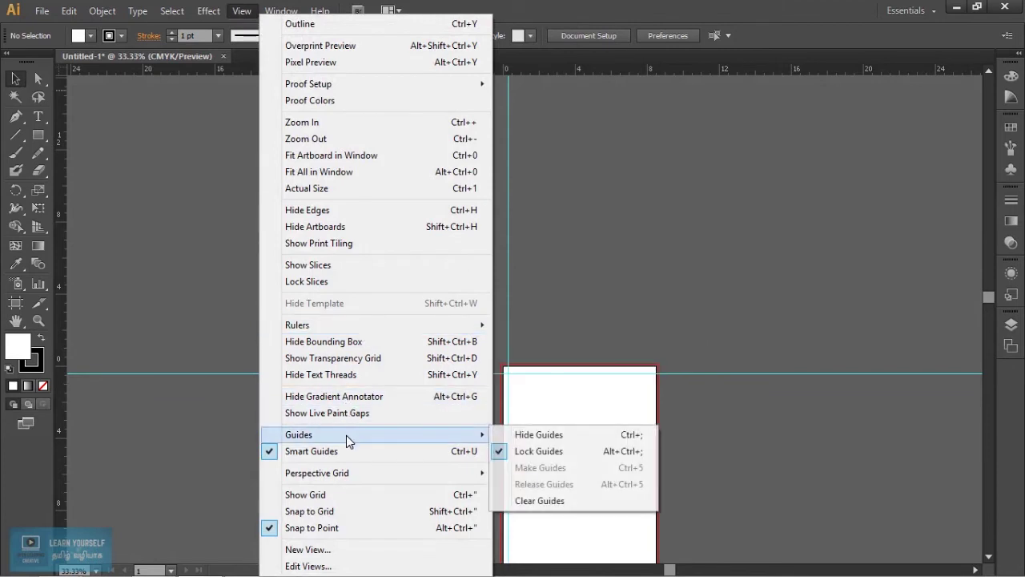
left_click(585, 501)
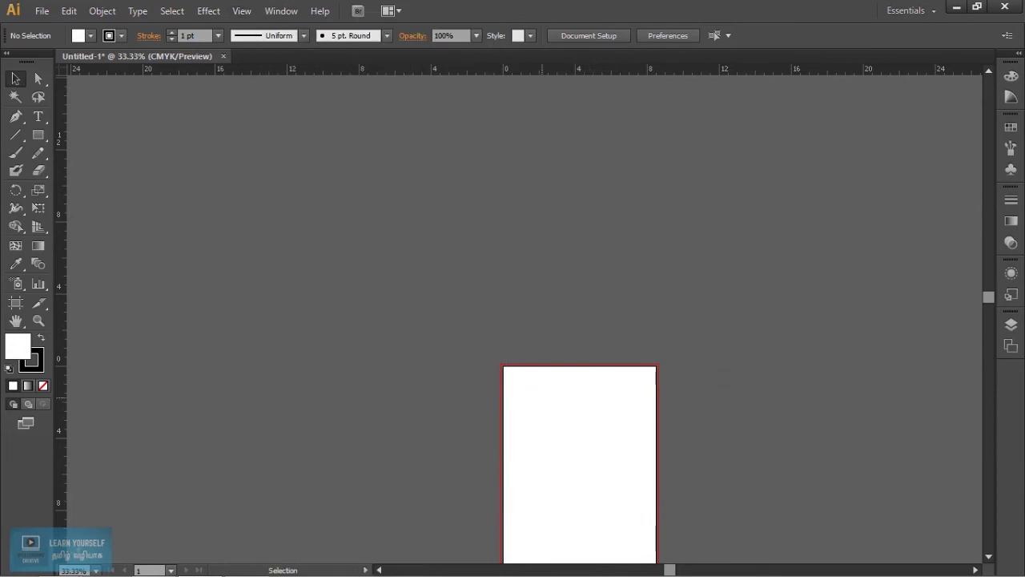
- Go to actual size, step the zoom out and in, then fit the artboard in the window
key("ctrl+1")
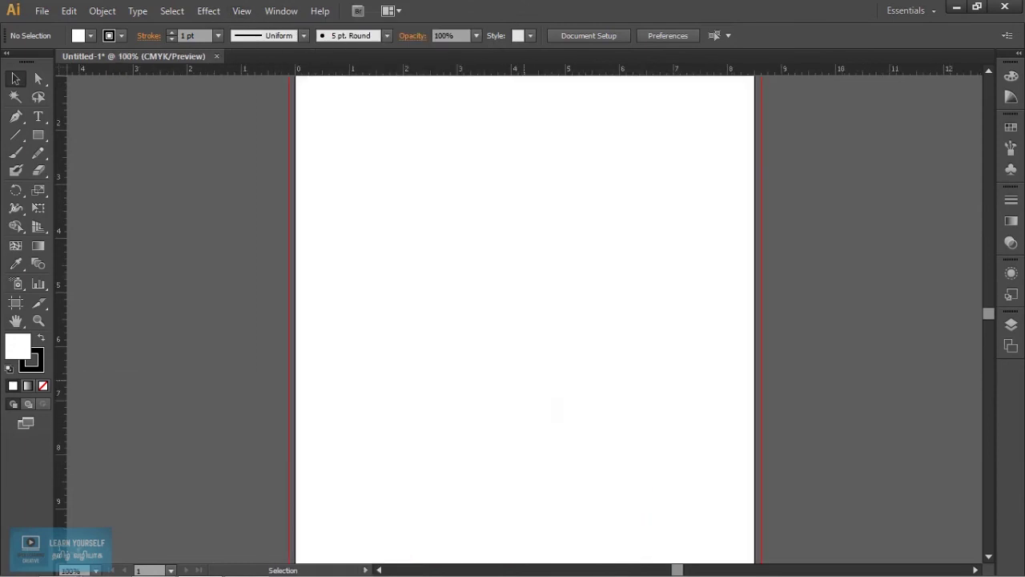
key("ctrl+minus")
key("ctrl+minus")
key("ctrl+plus")
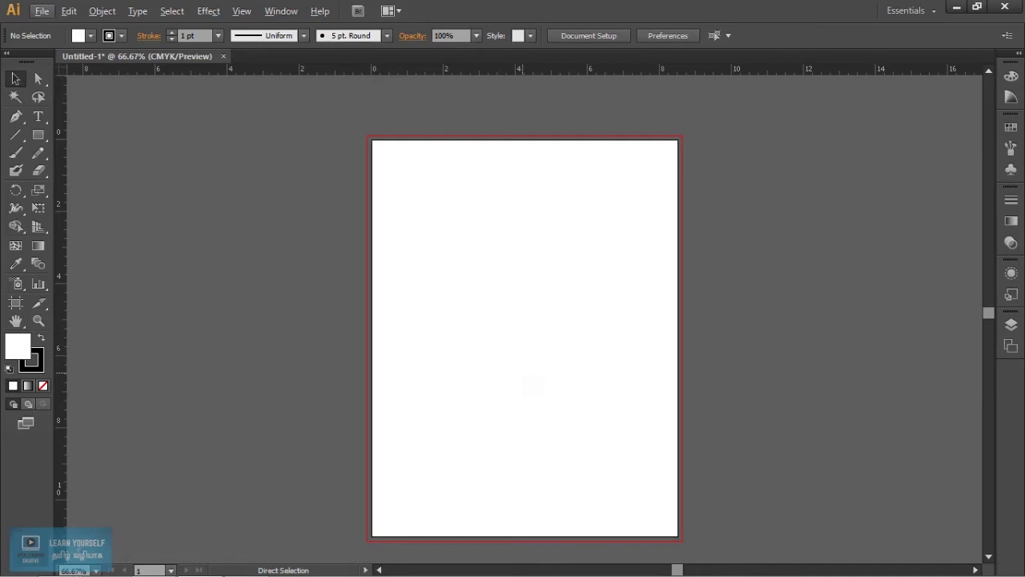
key("ctrl+0")
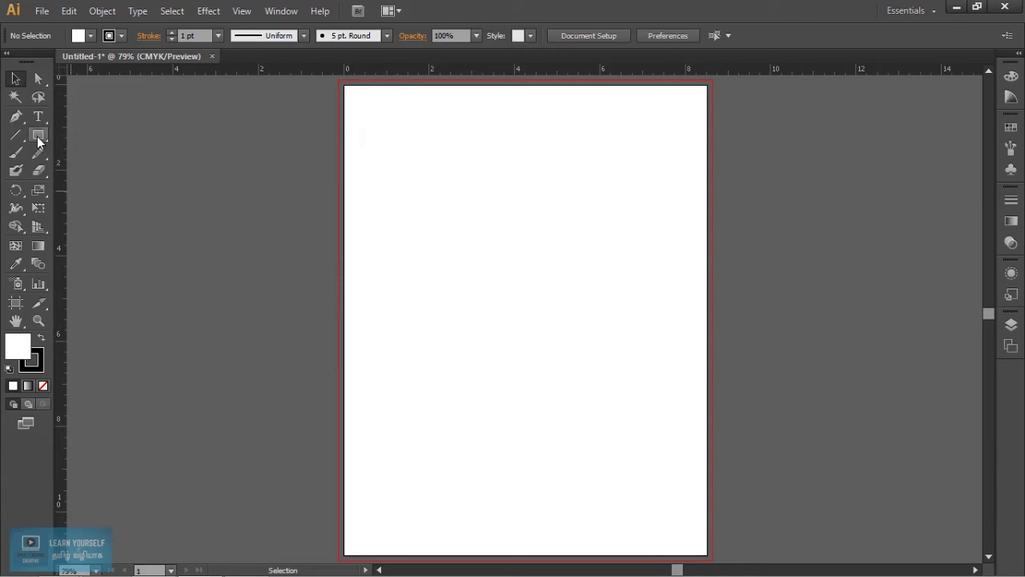
- Draw a rectangle of about 8.03 × 10.6 in just inside the artboard and show its Transform settings
left_click_drag(38, 138, 91, 132)
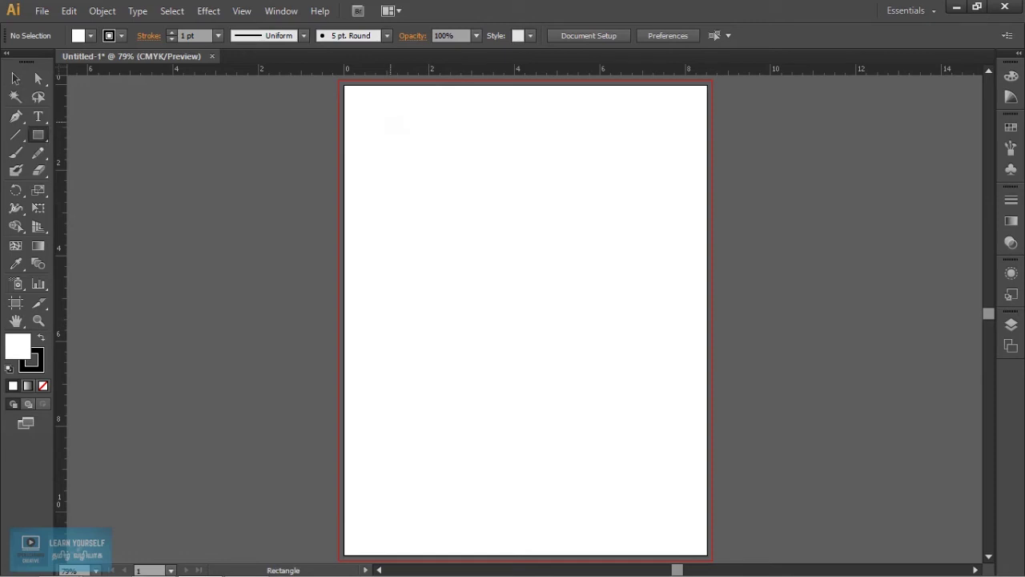
left_click_drag(352, 92, 696, 547)
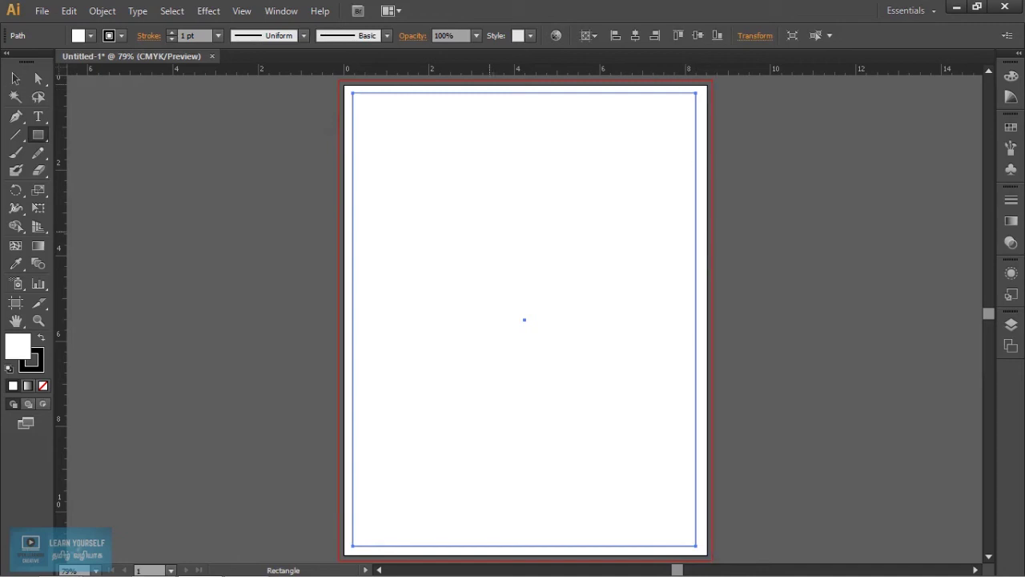
left_click(14, 77)
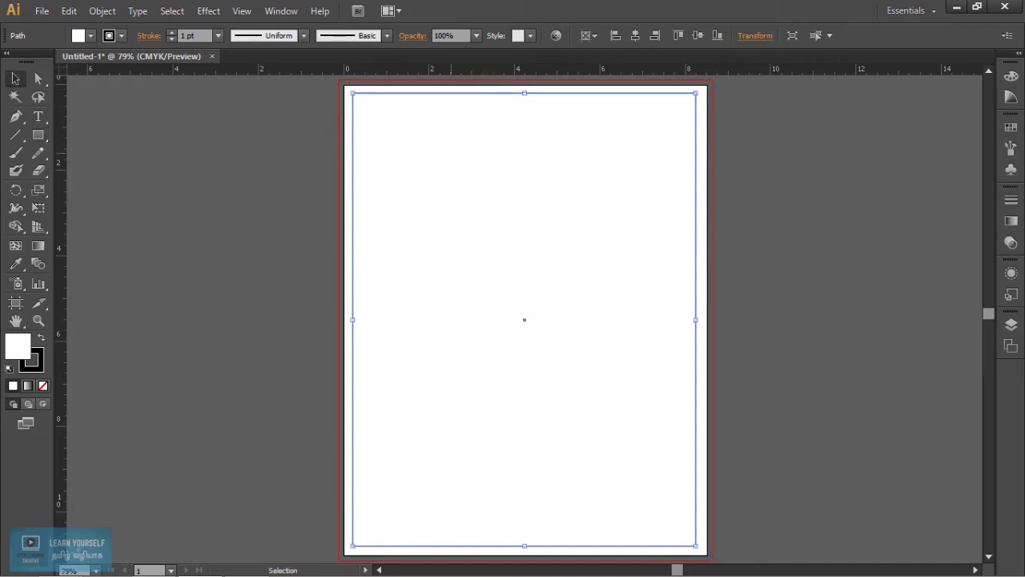
left_click(348, 172)
left_click(353, 157)
left_click(755, 35)
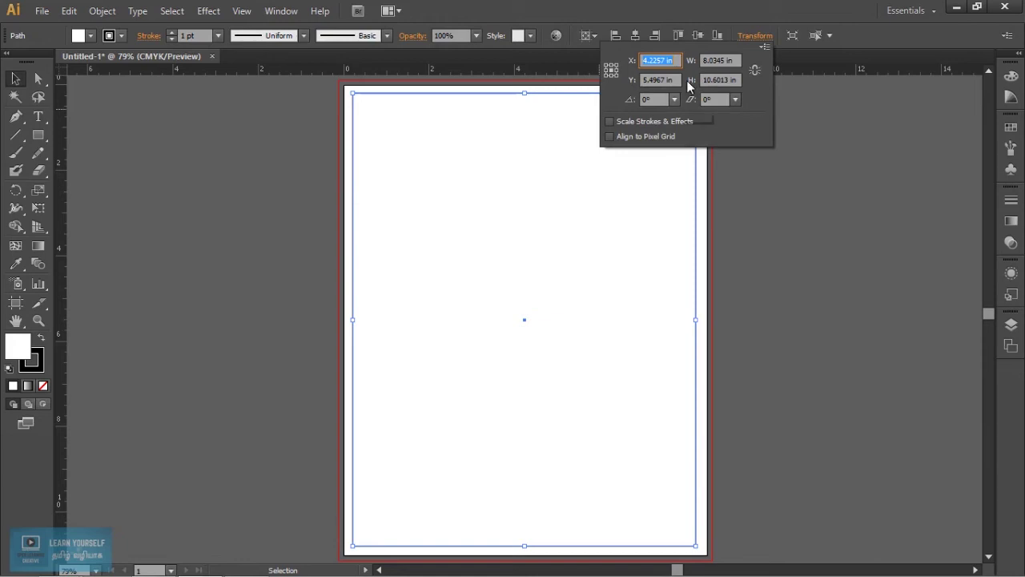
- Set the rectangle's width to 8.25 in and height to 10.75 in, then deselect it
left_click(754, 35)
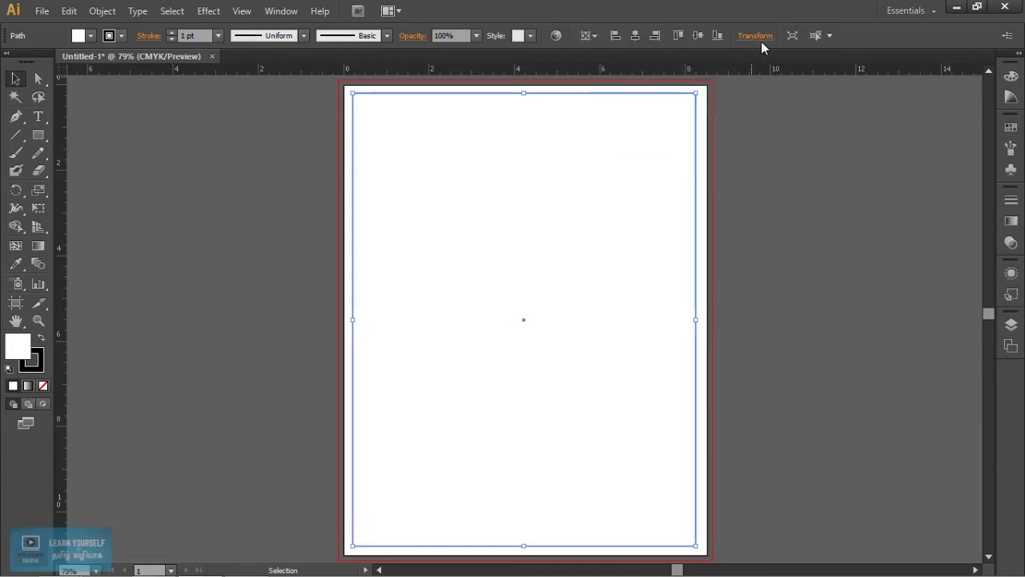
left_click(755, 35)
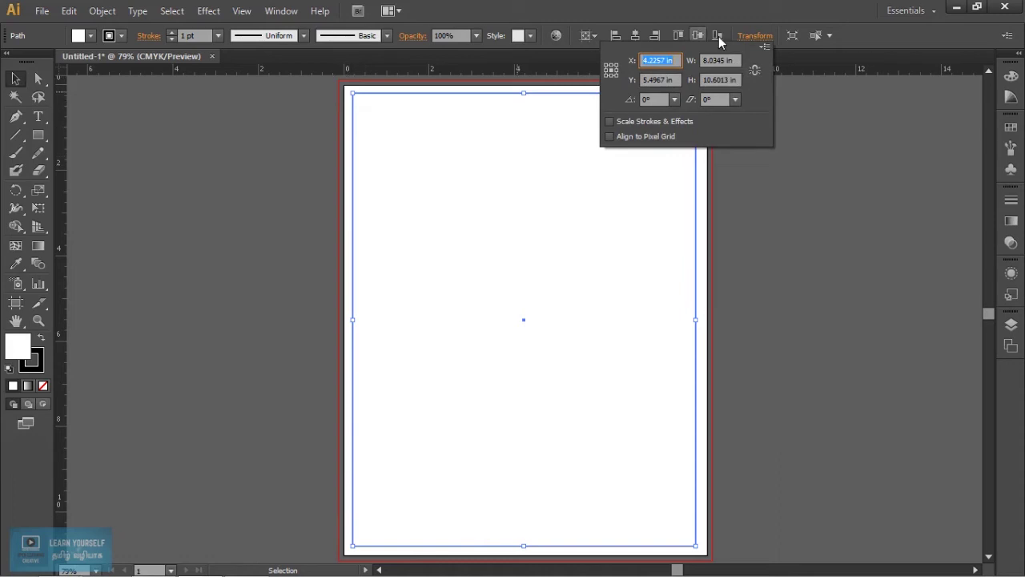
left_click(740, 62)
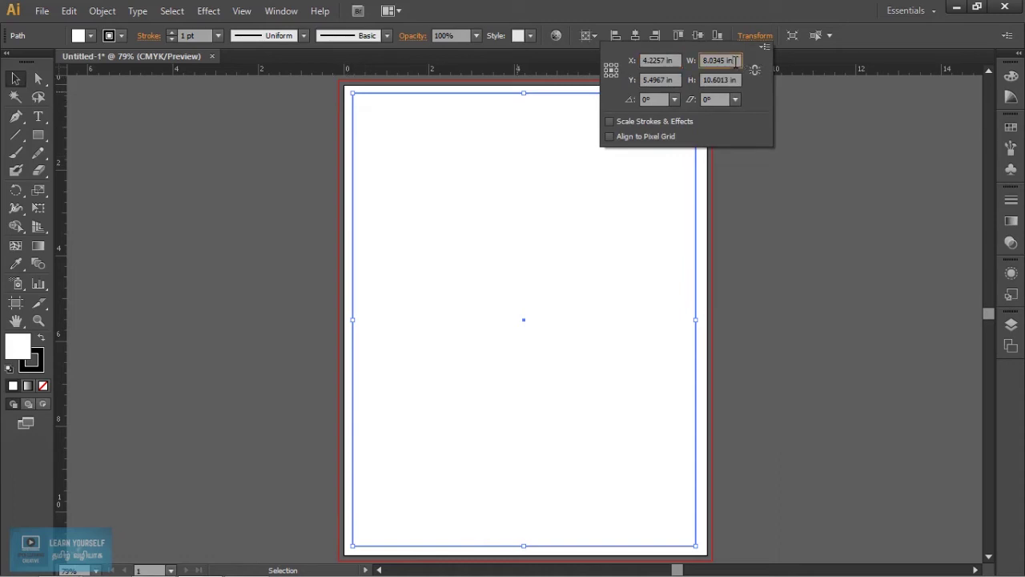
type("8.25")
key("Tab")
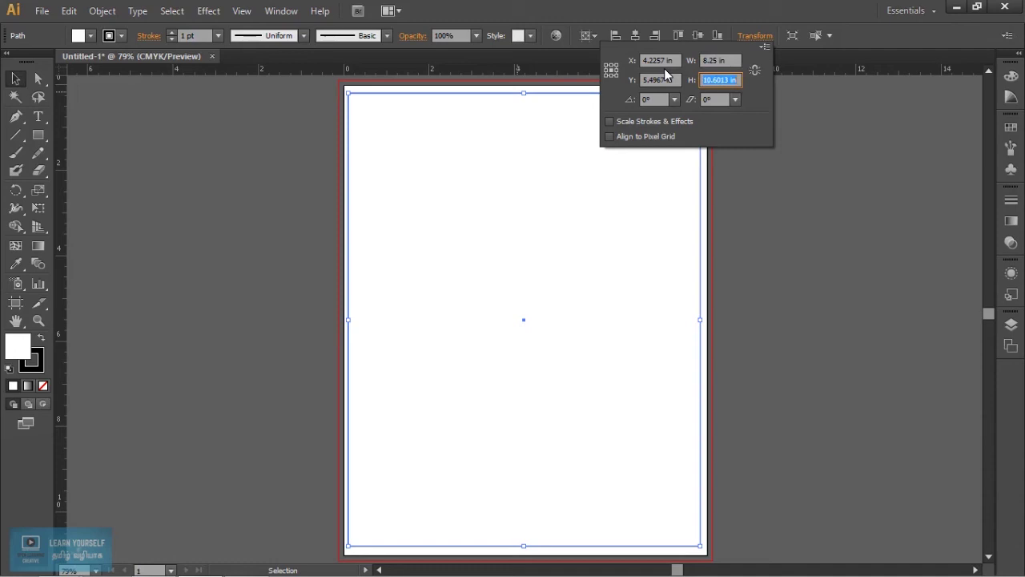
type("1")
key("BackSpace")
key("BackSpace")
type("10.75")
key("Return")
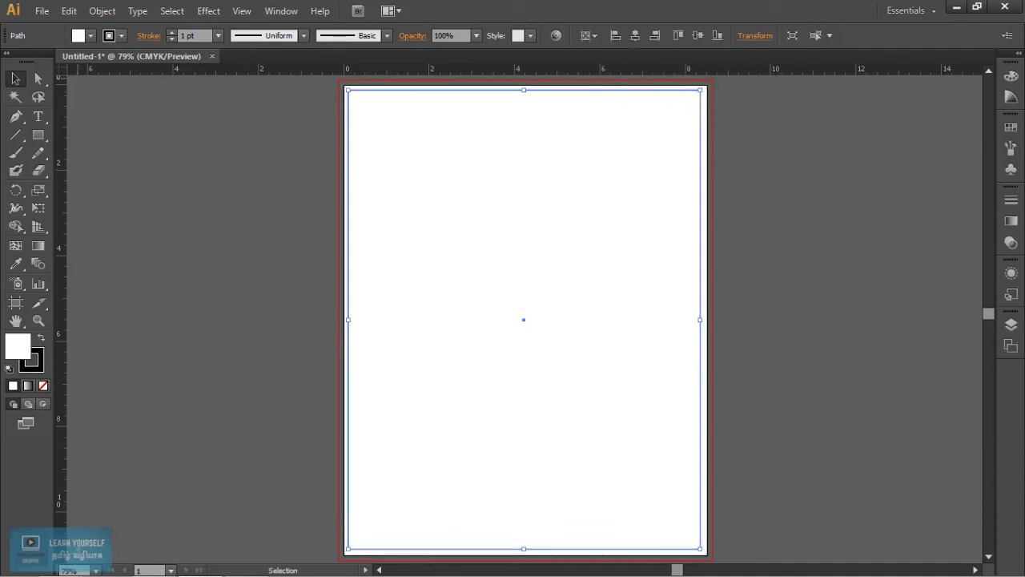
key("ctrl+shift+a")
- Inspect the rectangle's edges close up, then centre it vertically on the artboard
scroll(525, 320, "down", 3)
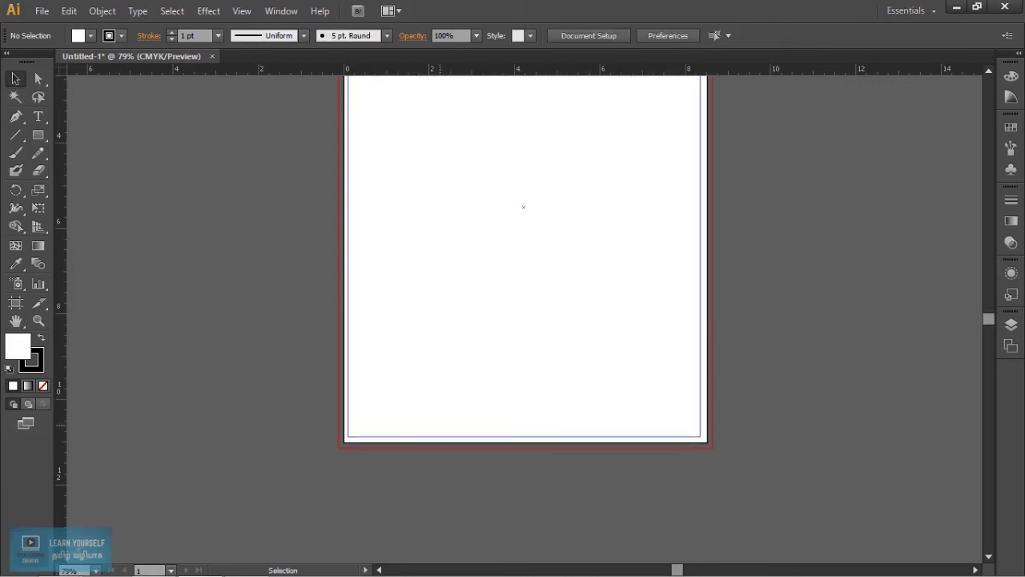
scroll(705, 428, "up", 4)
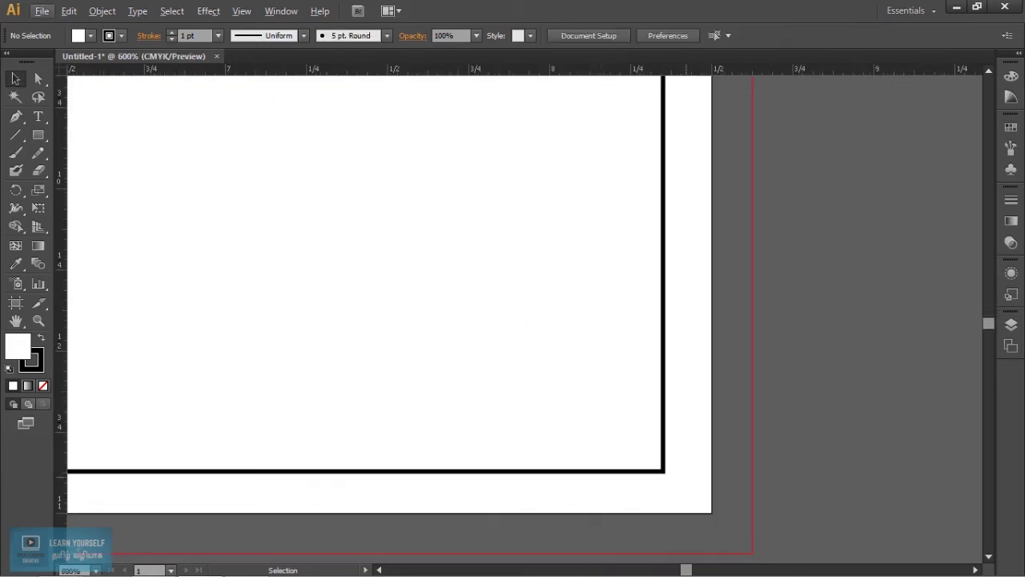
scroll(524, 320, "up", 2)
scroll(524, 320, "left", 10)
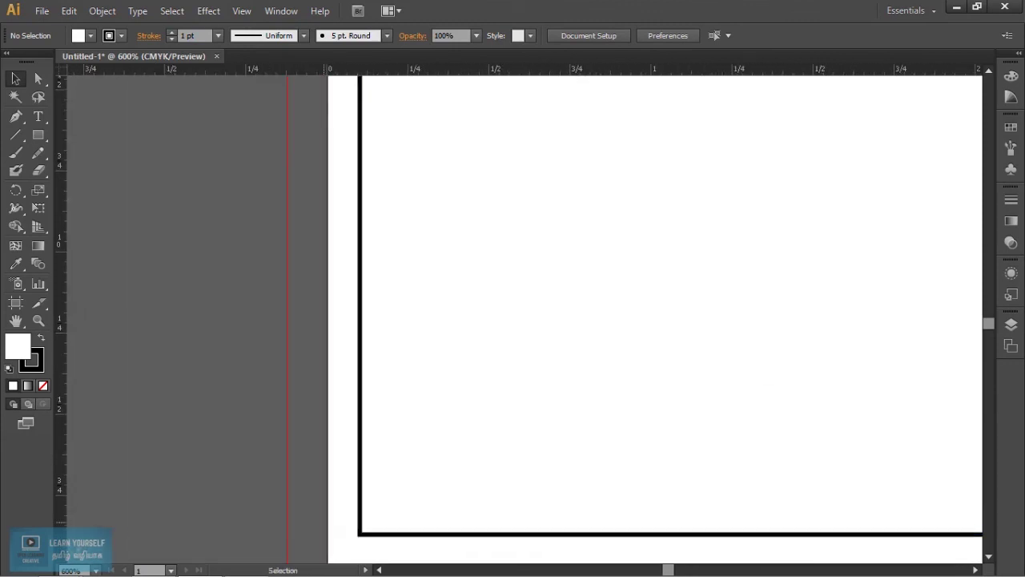
left_click(365, 532)
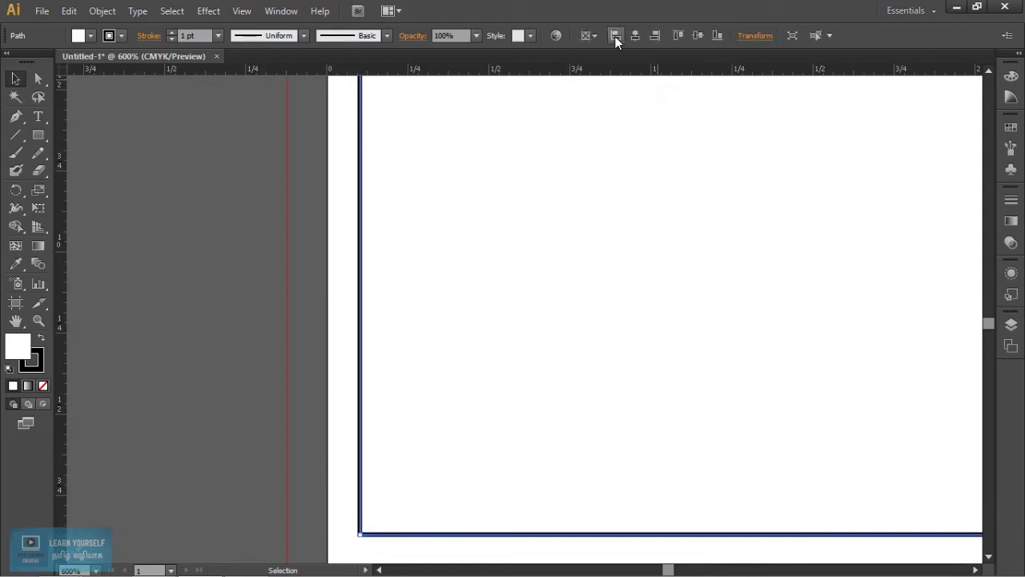
left_click(699, 37)
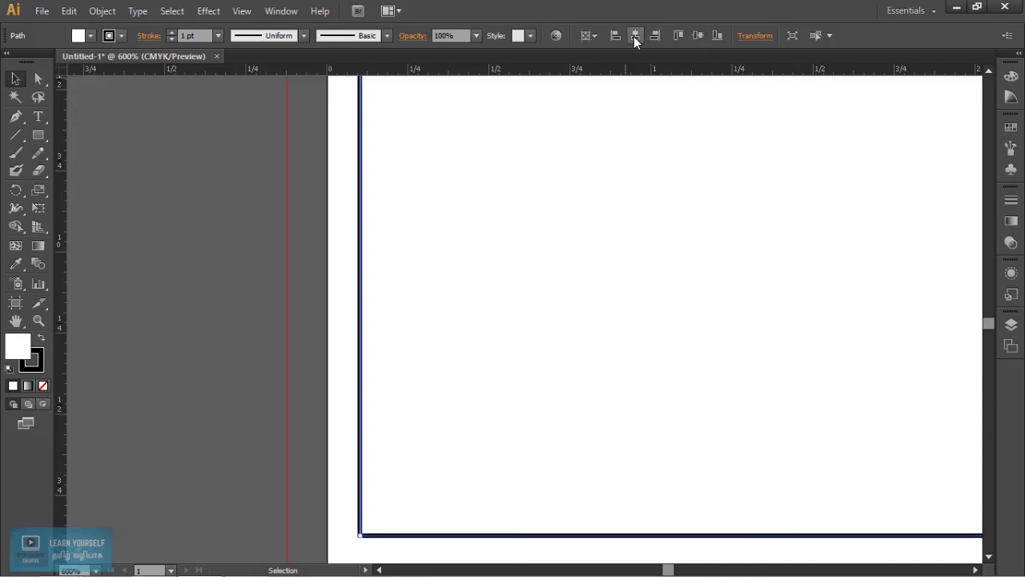
- Confirm alignment is set to the artboard, then fit the whole artboard in the window
key("ctrl+minus")
key("ctrl+minus")
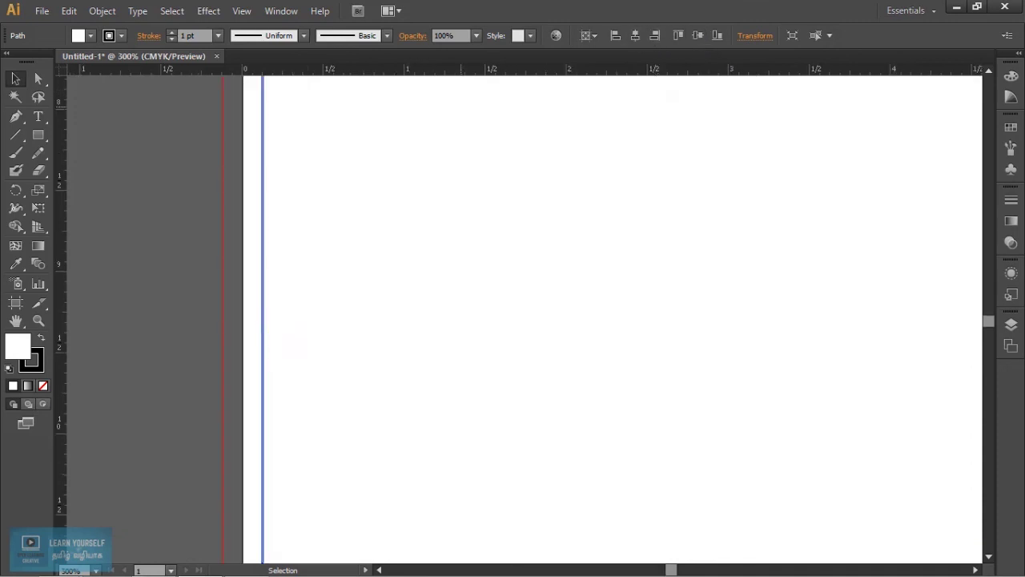
left_click(592, 36)
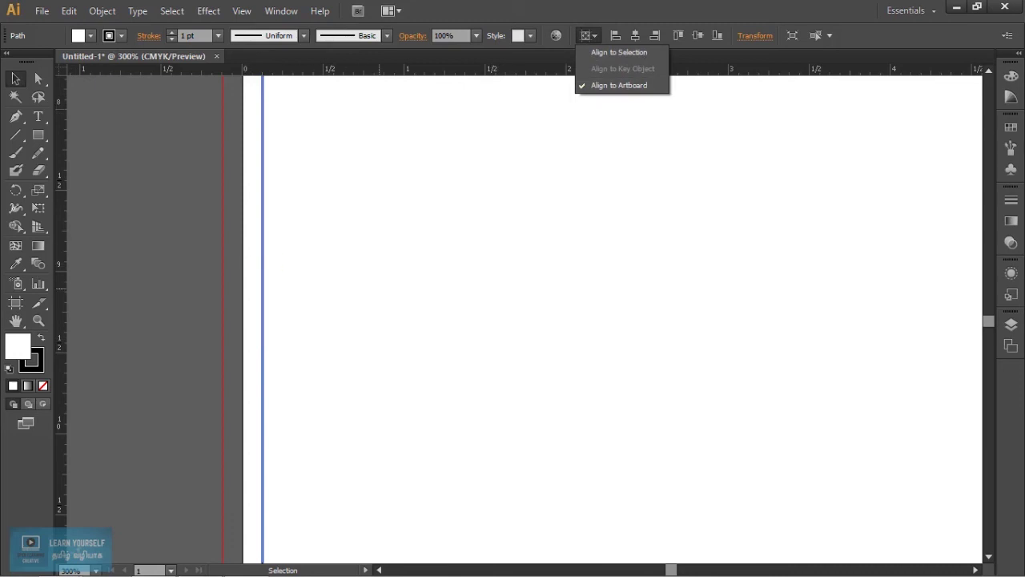
key("ctrl+minus")
key("ctrl+minus")
key("ctrl+minus")
key("space")
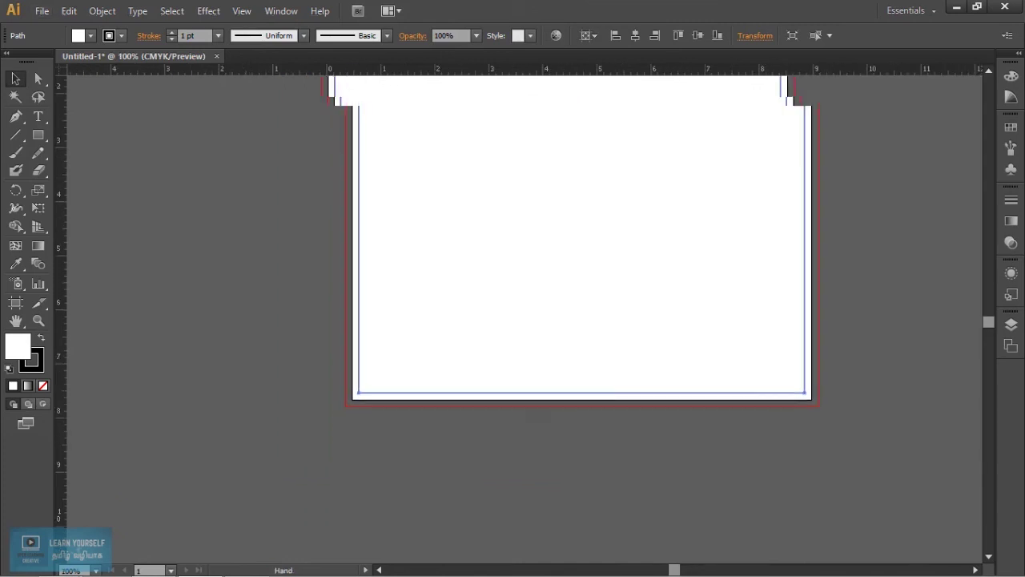
scroll(550, 328, "up", 5)
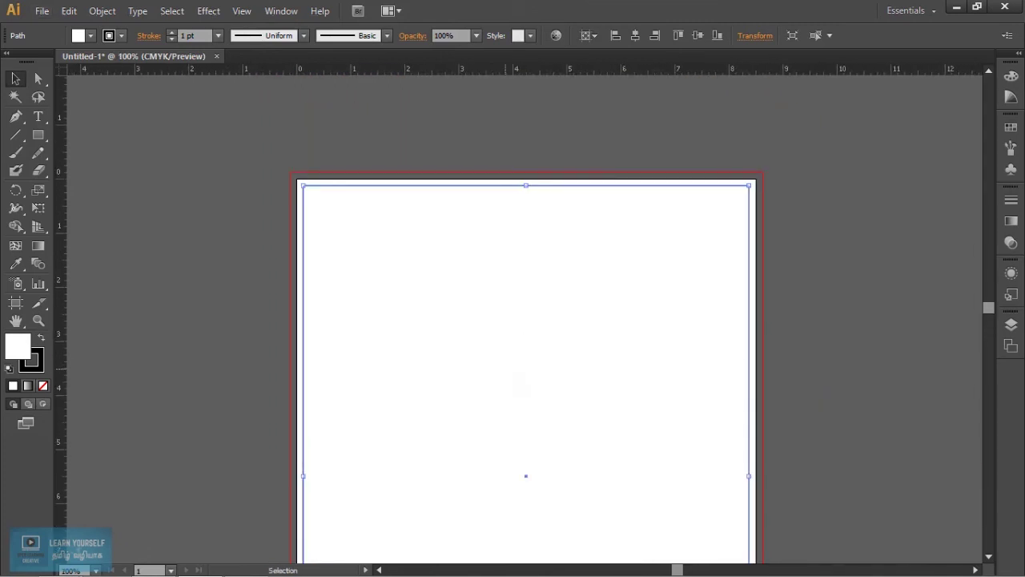
key("ctrl+0")
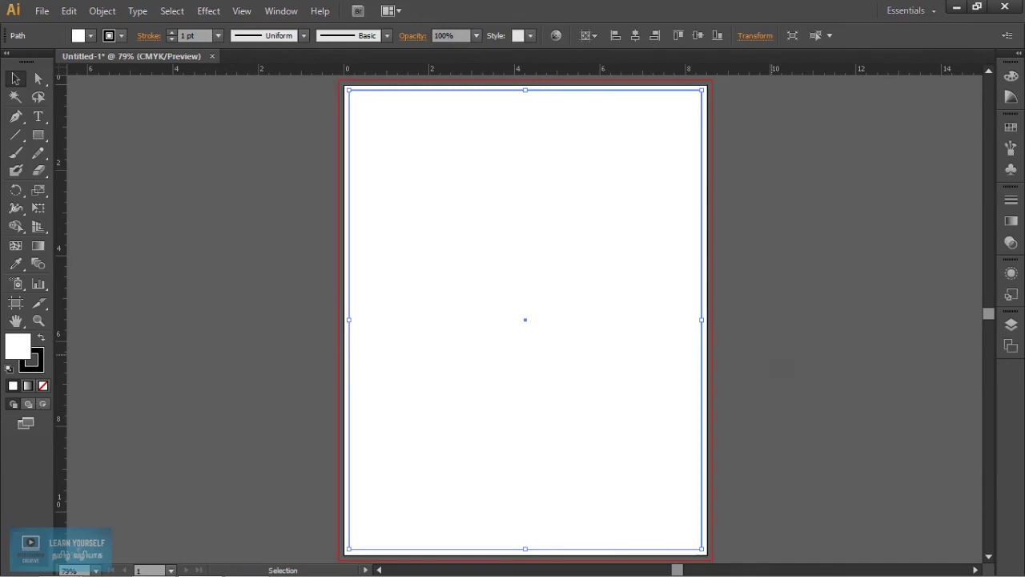
- Convert the selected 8.25 × 10.75 in rectangle into guides with View > Guides > Make Guides
left_click(772, 356)
left_click(359, 310)
left_click(243, 10)
mouse_move(228, 11)
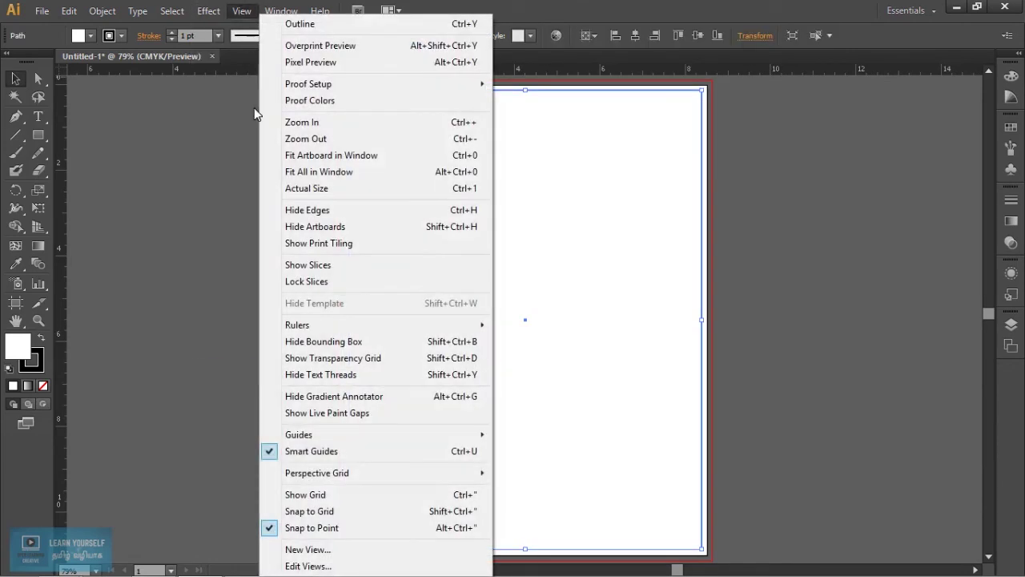
mouse_move(328, 437)
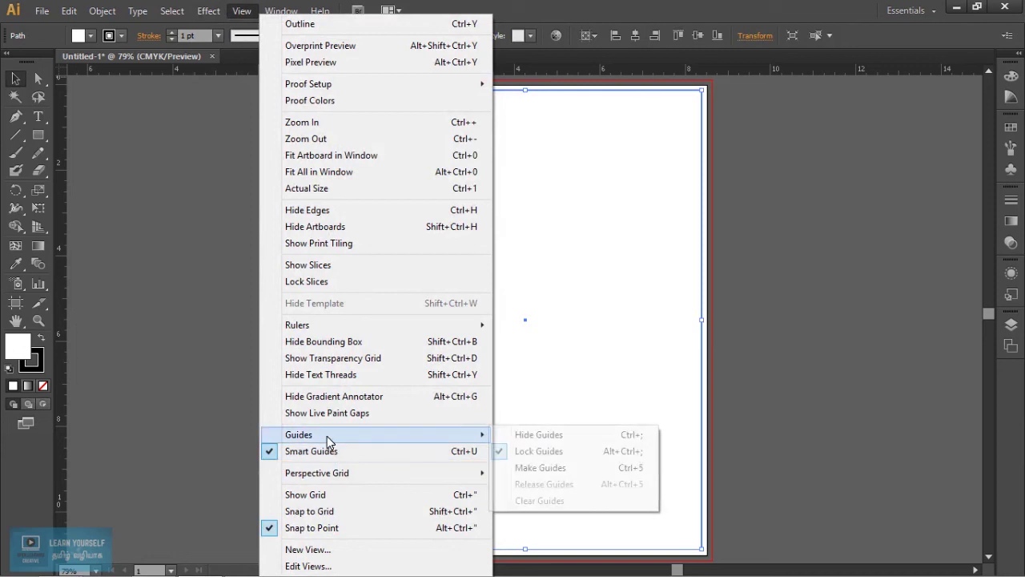
left_click(556, 469)
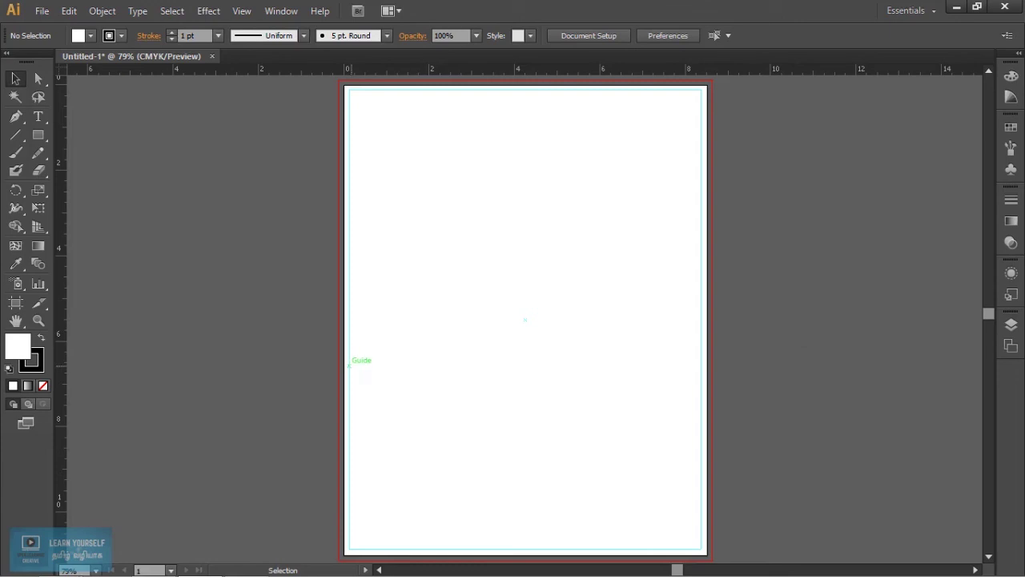
left_click(241, 11)
mouse_move(360, 433)
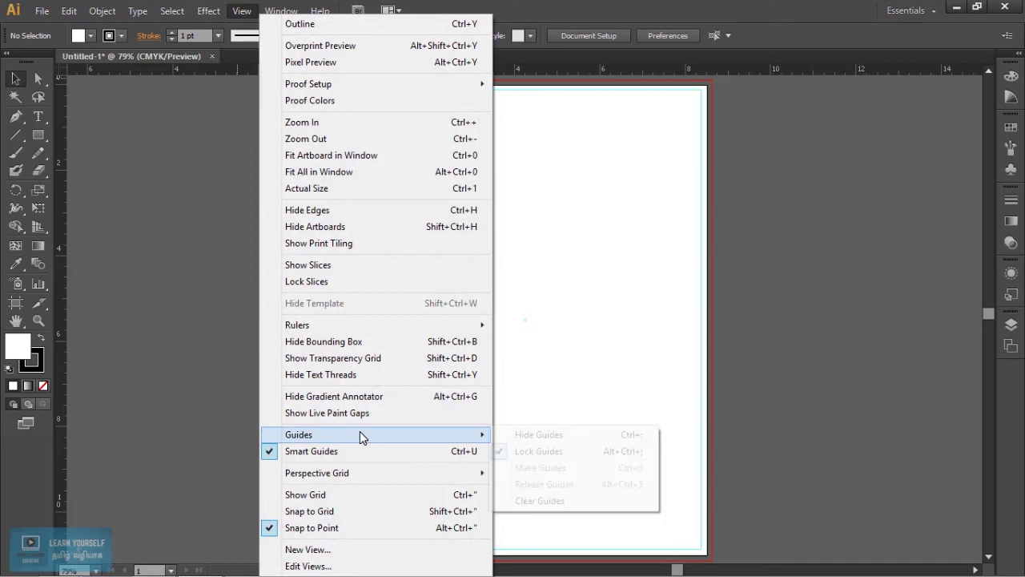
left_click(542, 455)
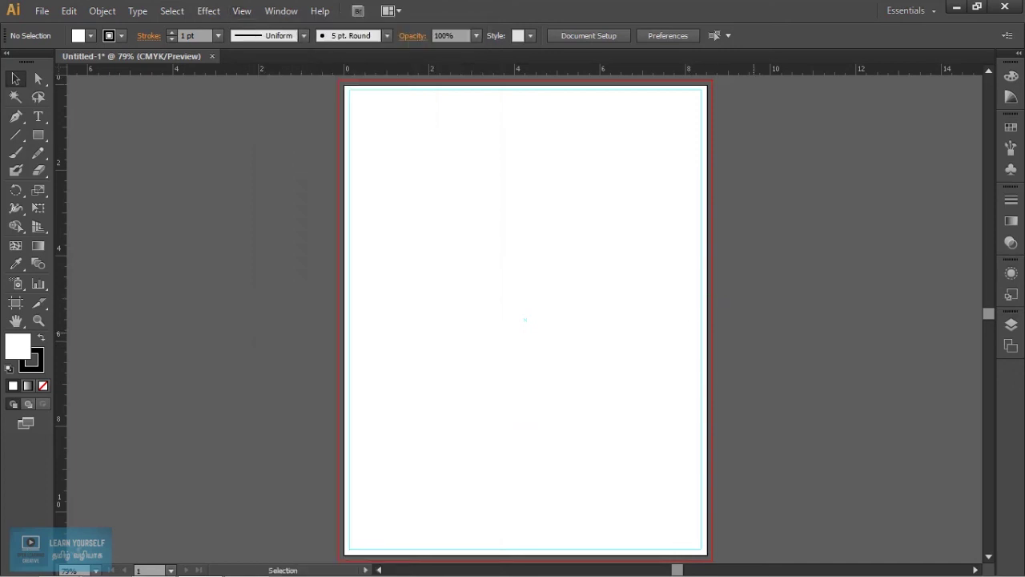
left_click(241, 11)
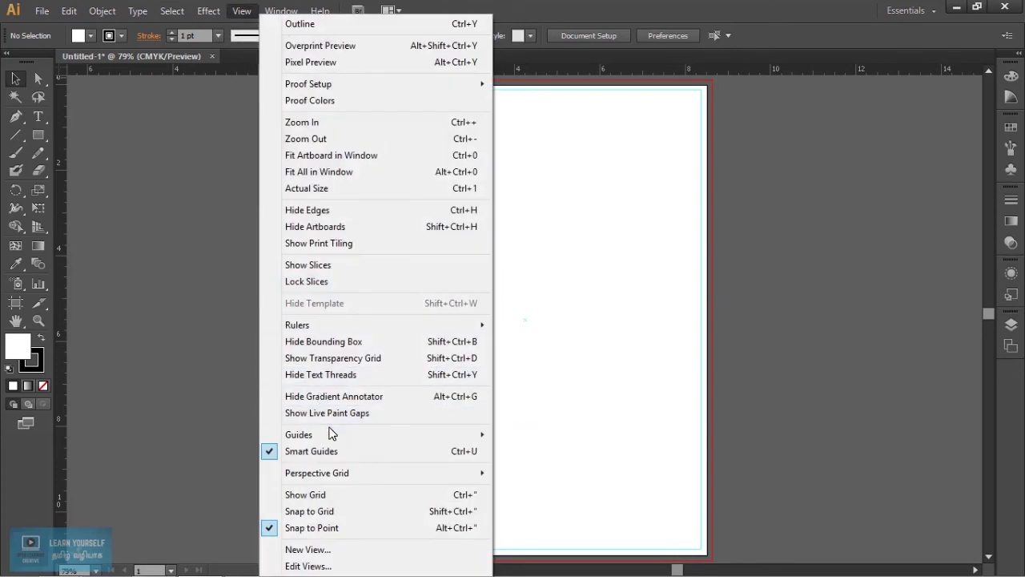
mouse_move(333, 443)
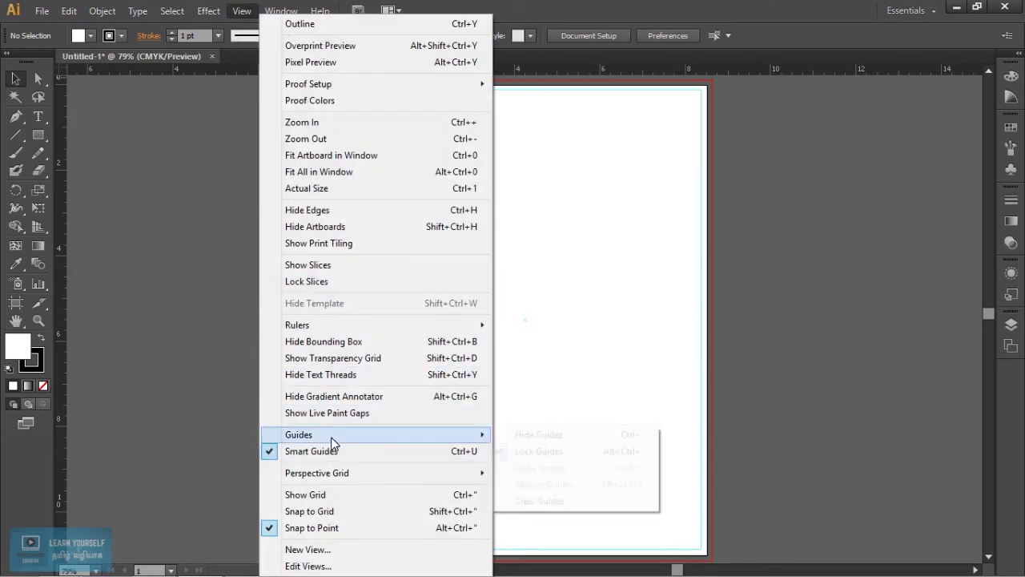
left_click(544, 504)
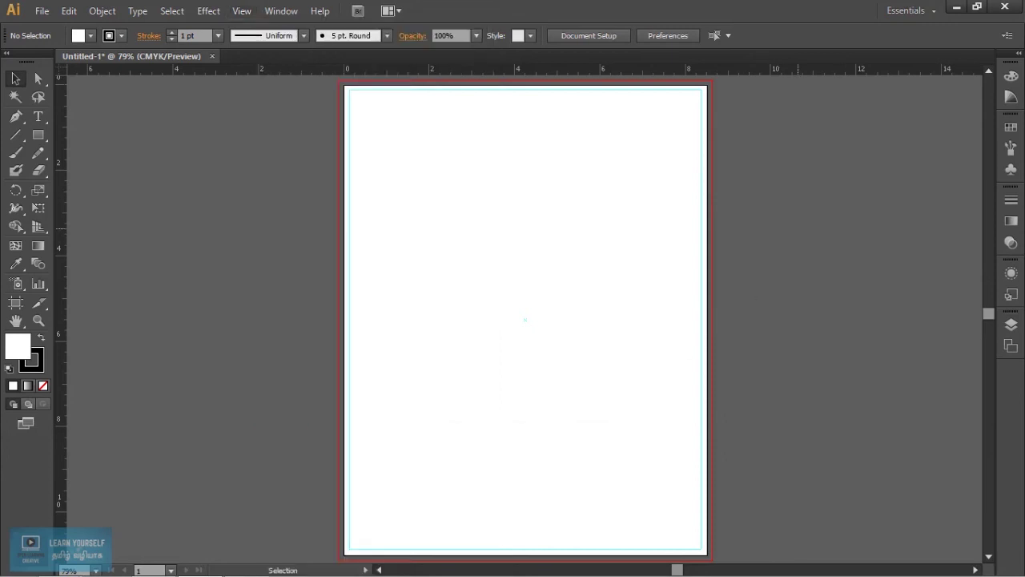